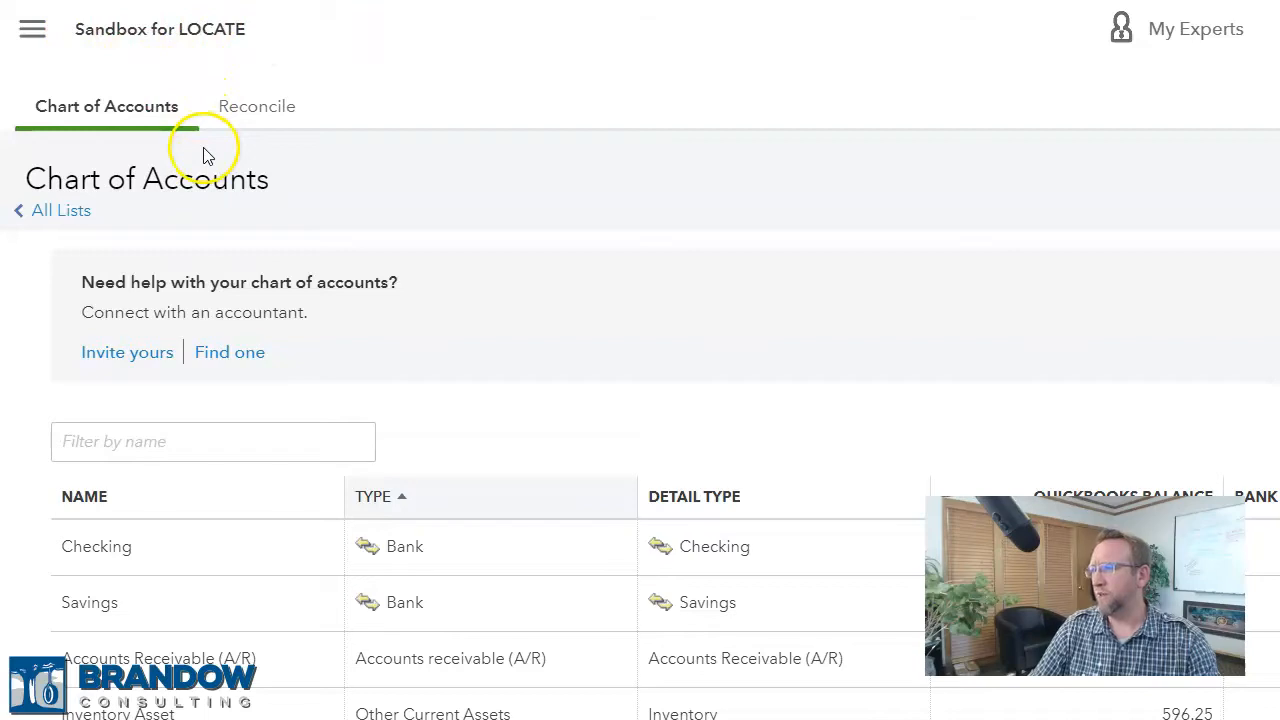
# Compare the Other Current Liabilities in the QuickBooks chart of accounts with the required accounts in LOCATE's default account mappings article
pyautogui.scroll(-2, 640, 436)
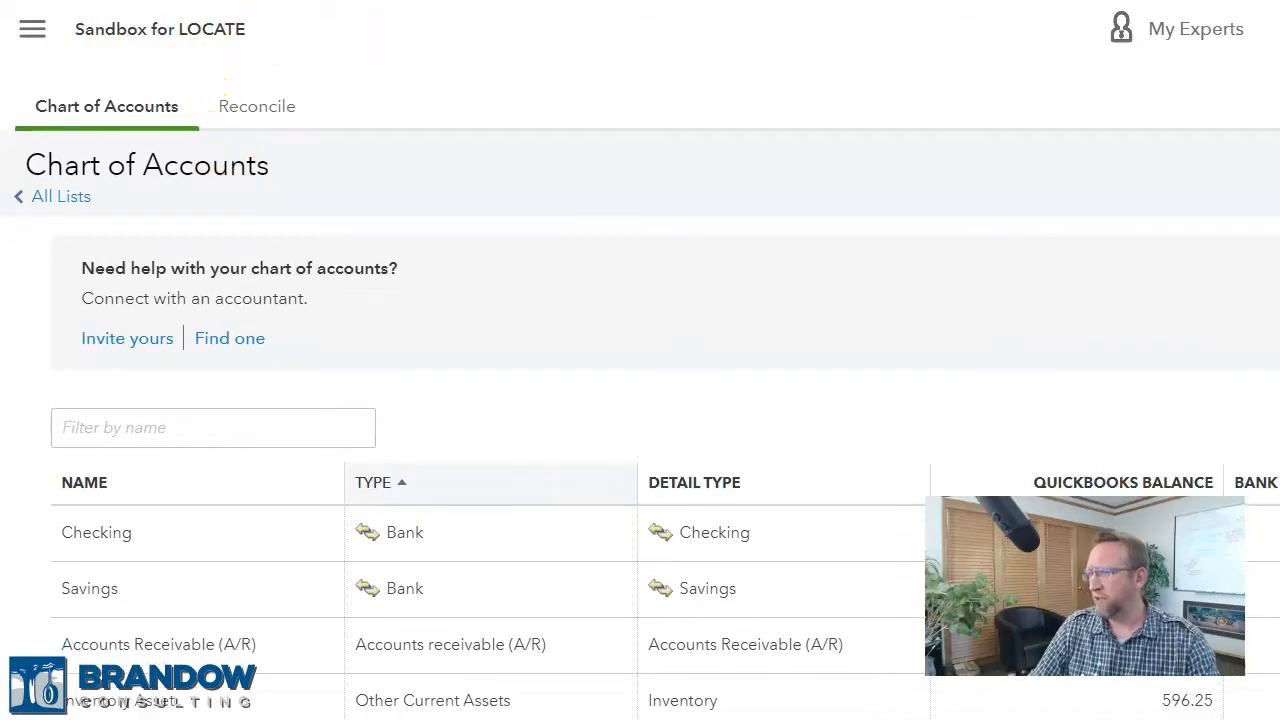
pyautogui.scroll(-3, 640, 436)
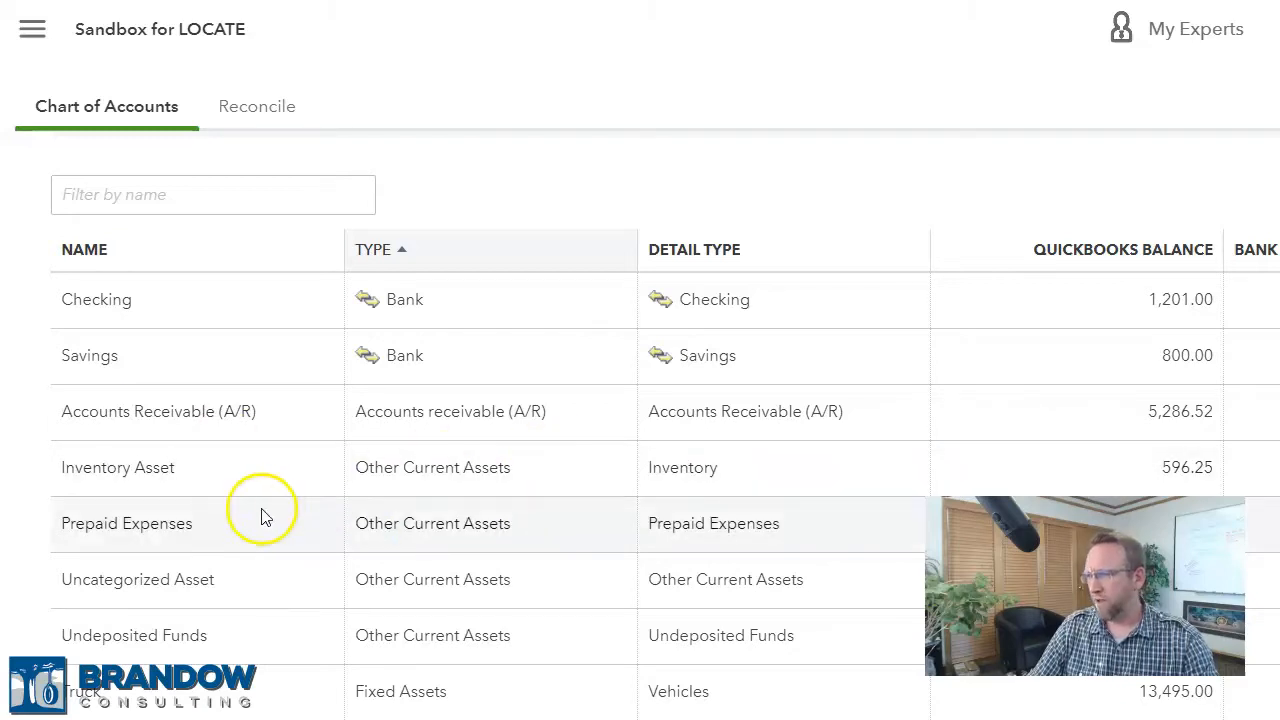
pyautogui.scroll(-5, 257, 514)
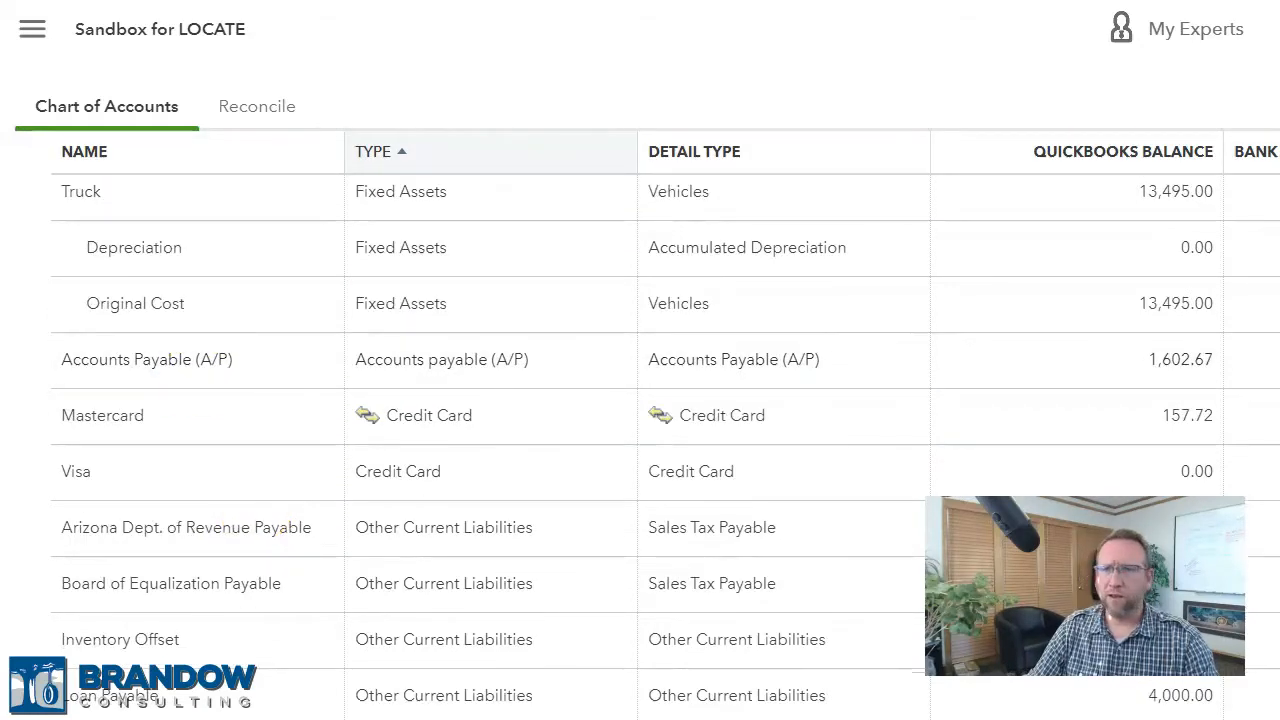
pyautogui.moveTo(2, 134); pyautogui.dragTo(500, 1)
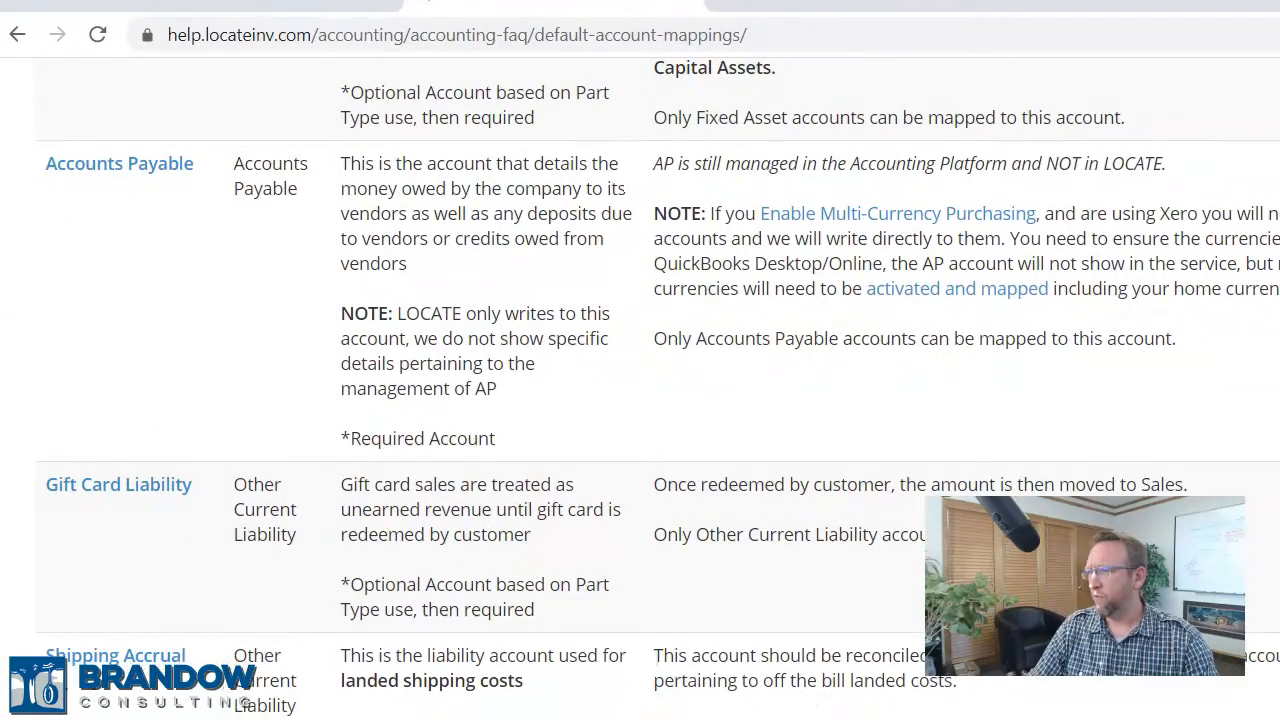
pyautogui.scroll(-5, 226, 268)
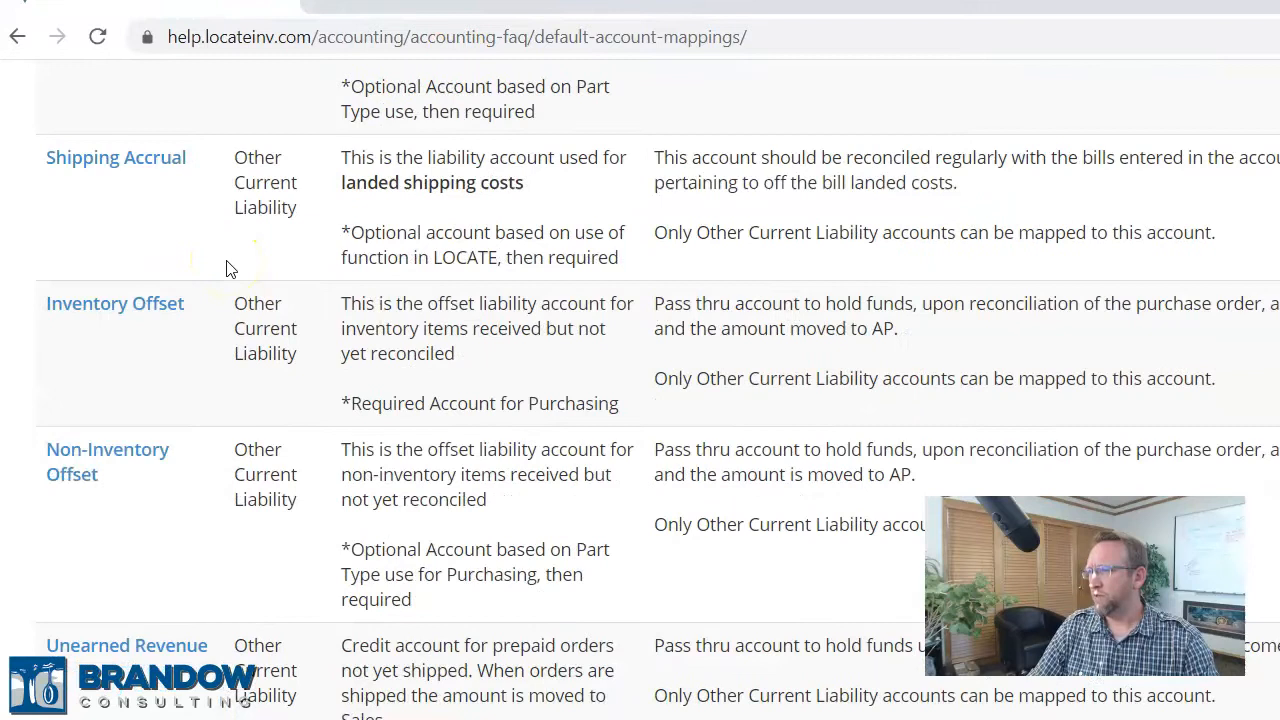
pyautogui.scroll(-5, 226, 268)
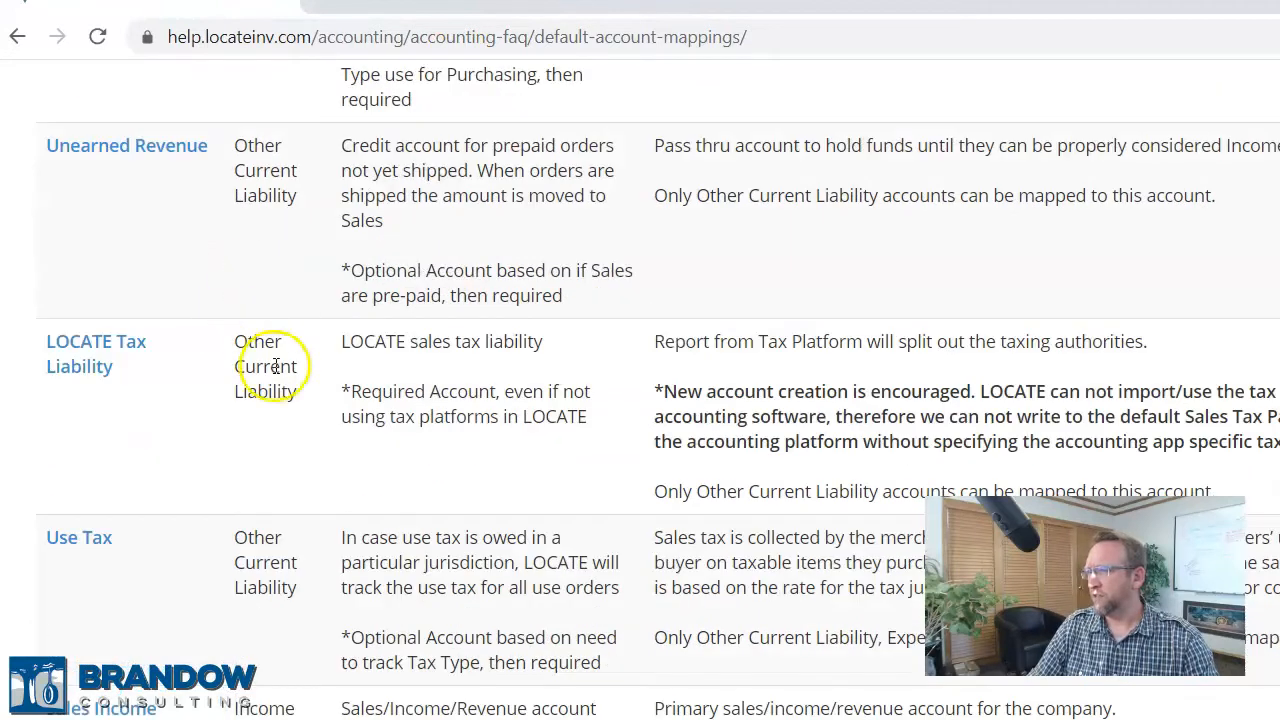
pyautogui.moveTo(340, 2); pyautogui.dragTo(0, 32)
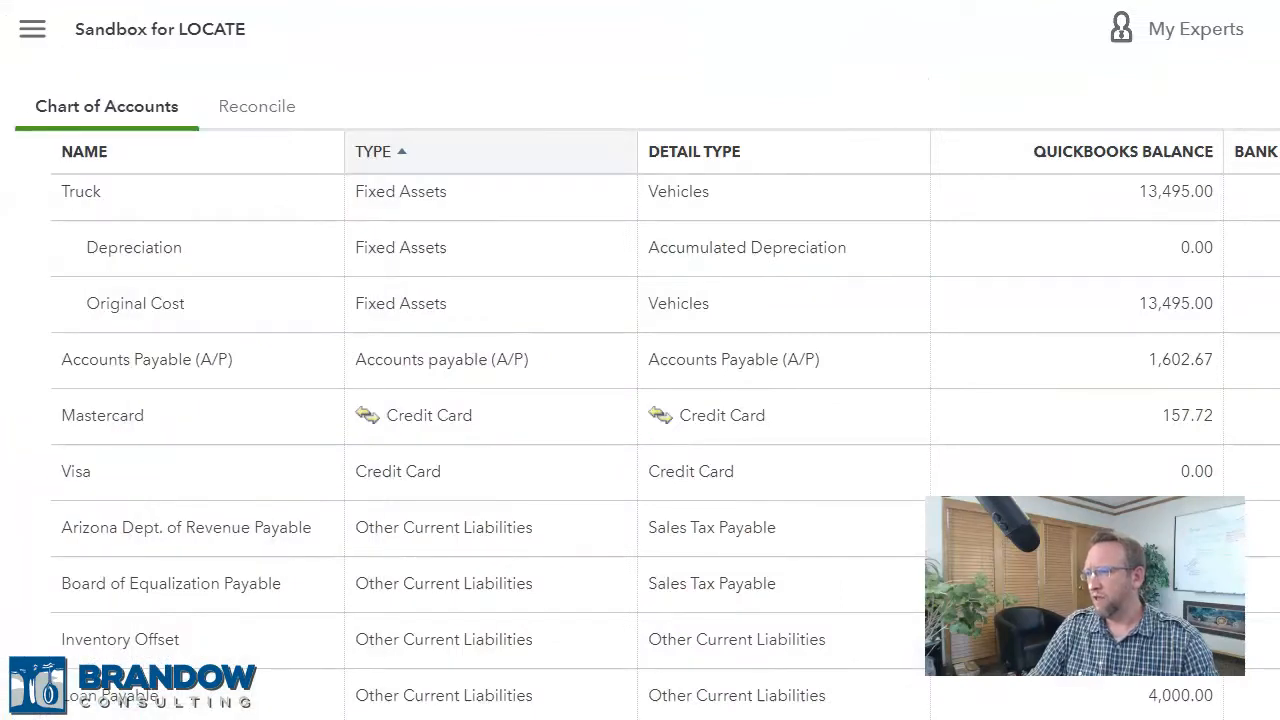
pyautogui.scroll(-5, 405, 327)
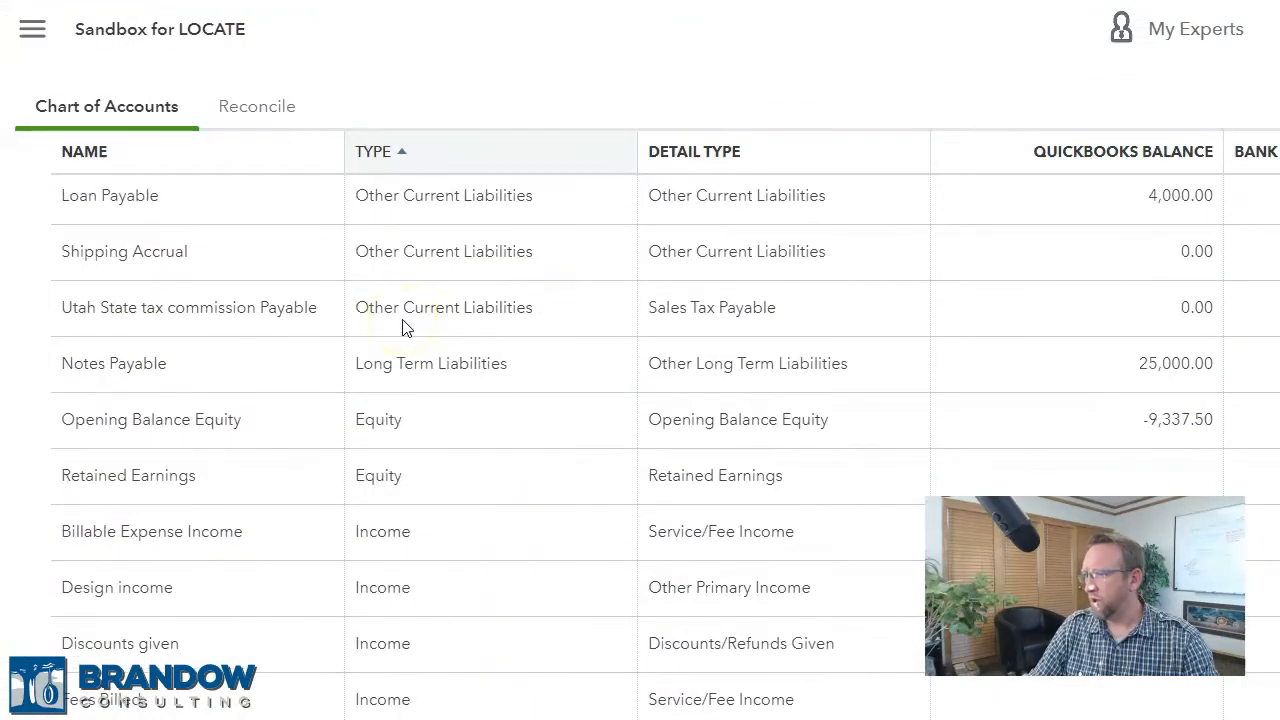
pyautogui.scroll(3, 640, 450)
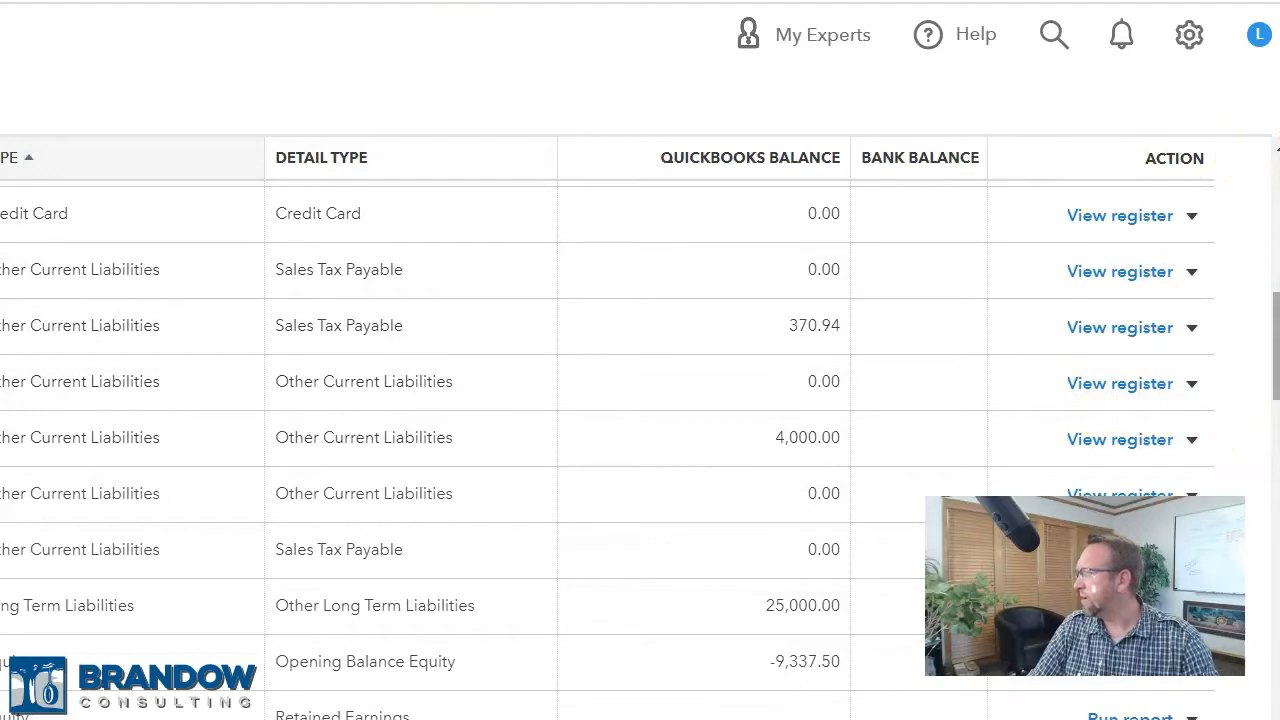
pyautogui.scroll(10, 640, 400)
pyautogui.click(1171, 189)
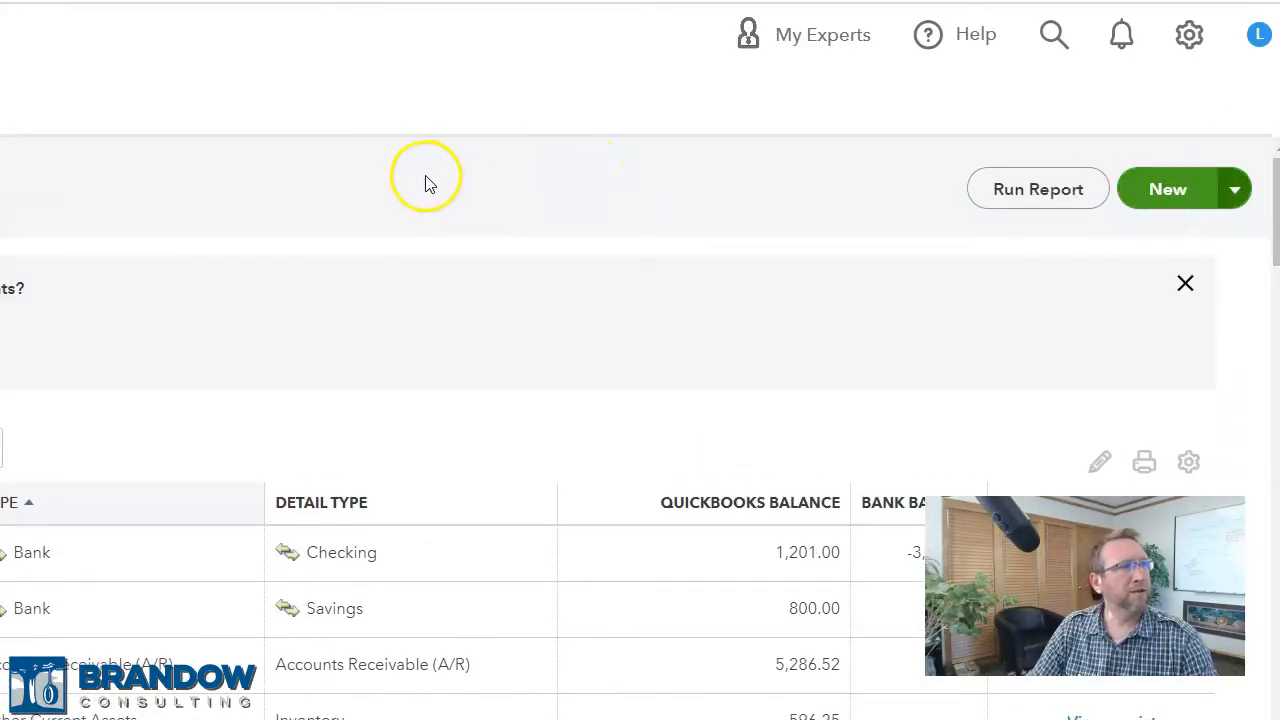
pyautogui.click(1163, 196)
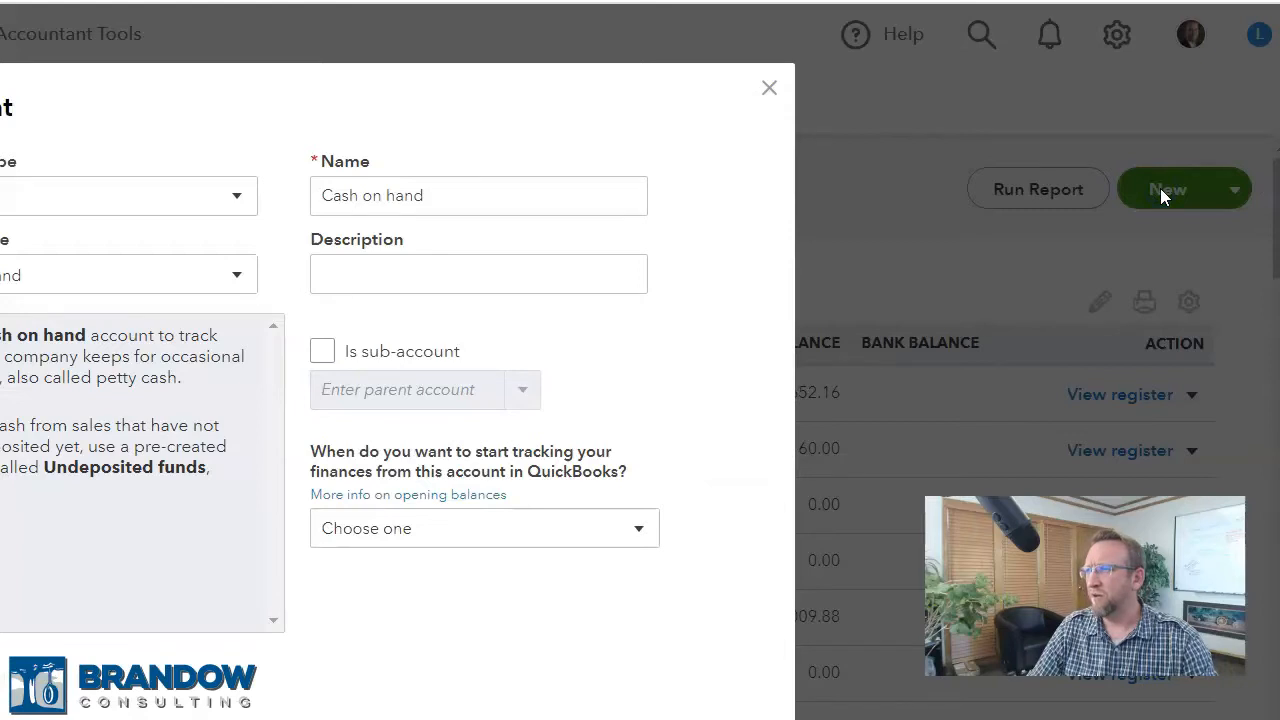
pyautogui.click(767, 89)
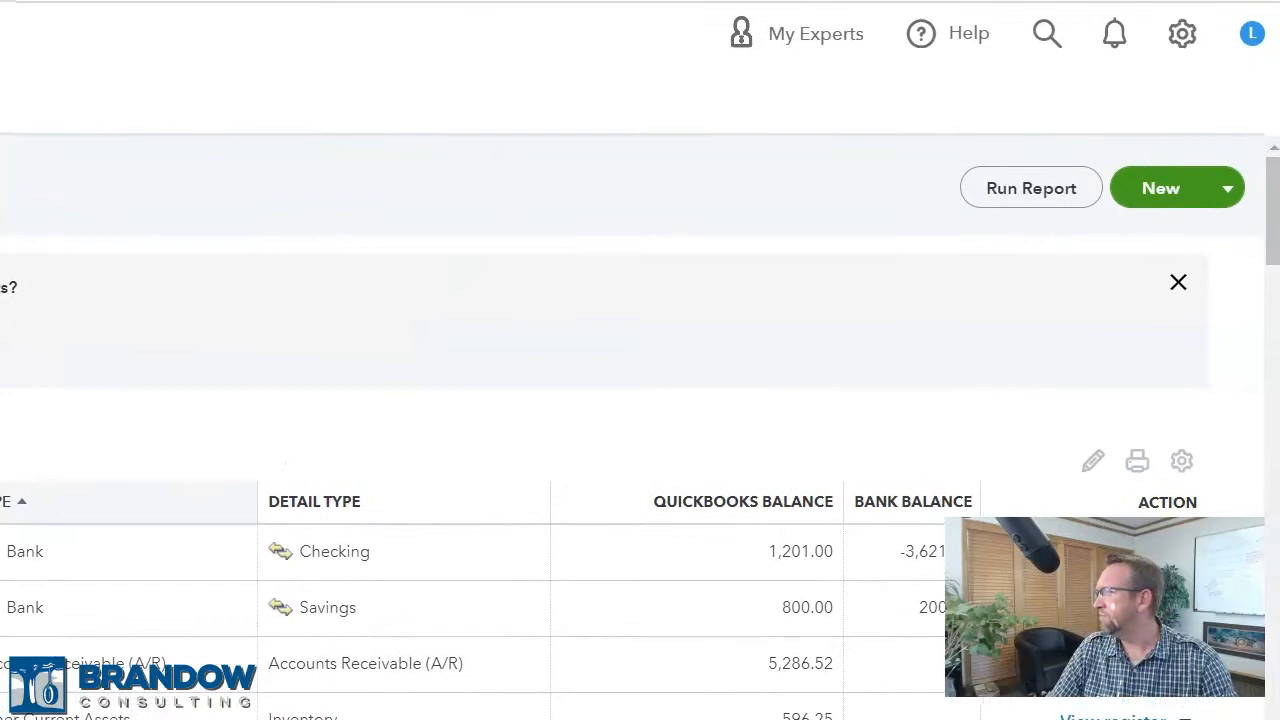
# Start a new account with account type Other Current Liabilities and detail type Sales Tax Payable
pyautogui.click(1135, 196)
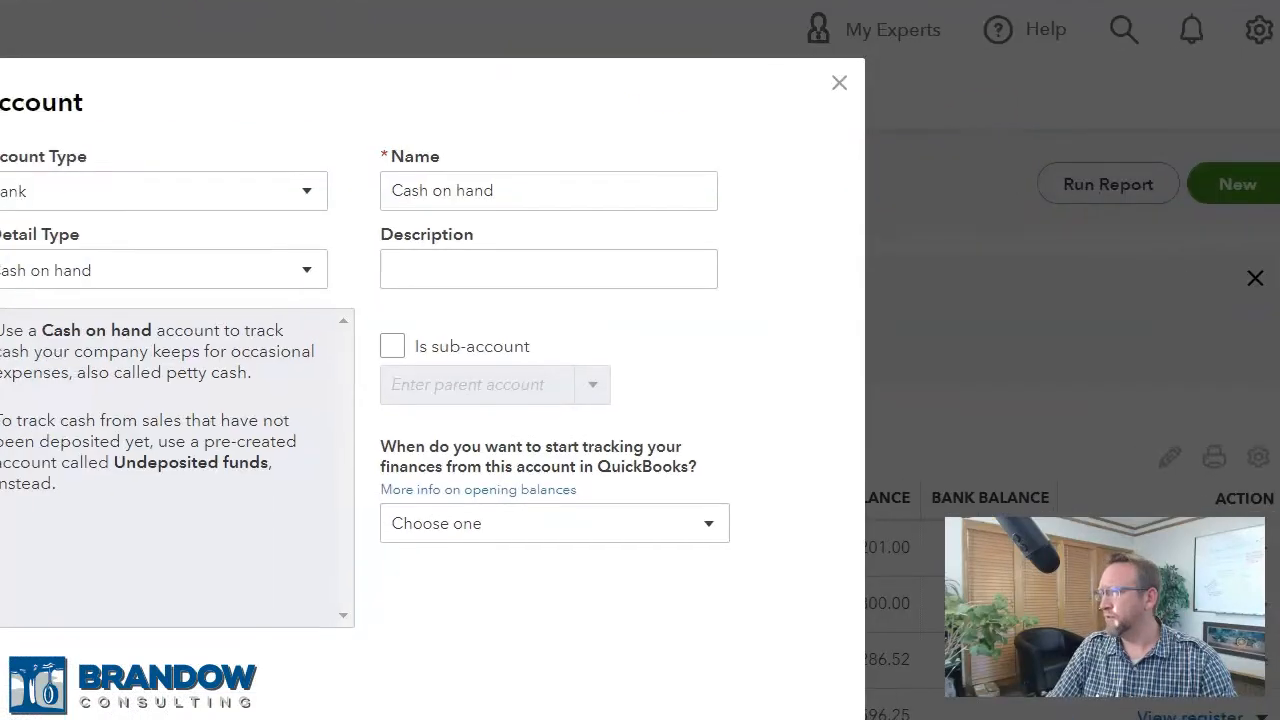
pyautogui.click(390, 192)
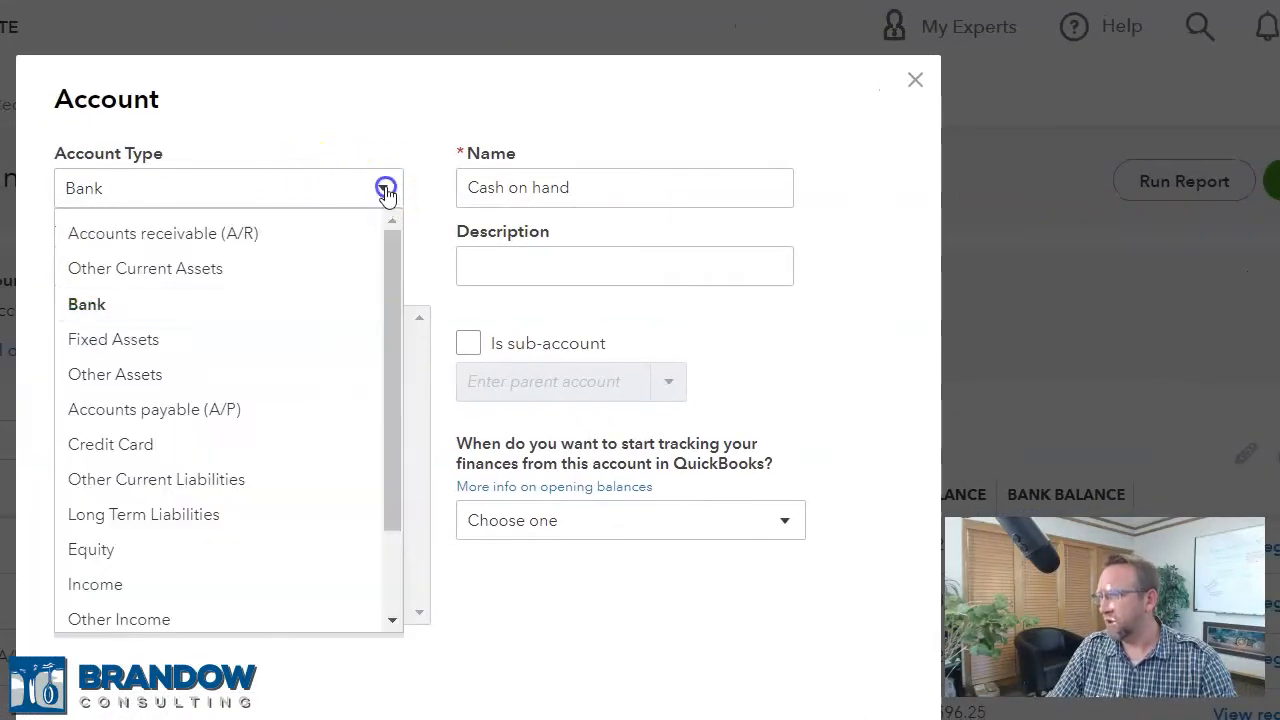
pyautogui.moveTo(383, 283); pyautogui.dragTo(389, 323)
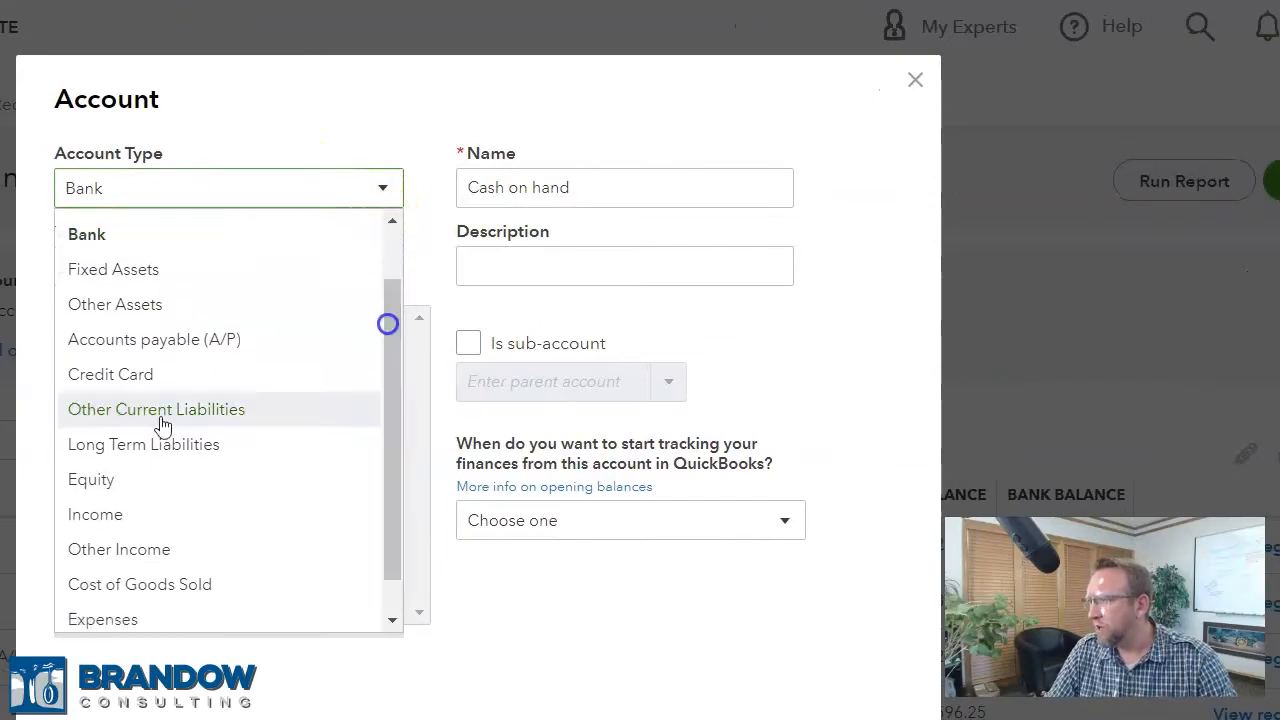
pyautogui.click(160, 412)
pyautogui.click(380, 270)
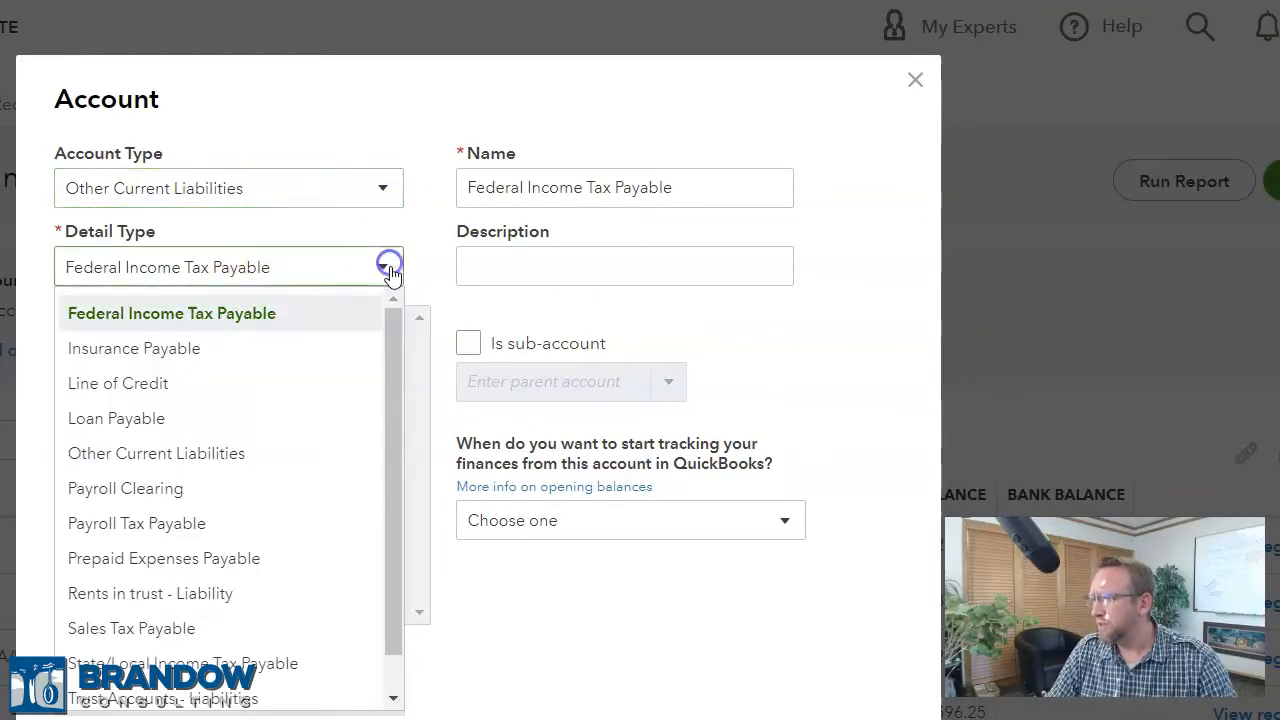
pyautogui.click(125, 628)
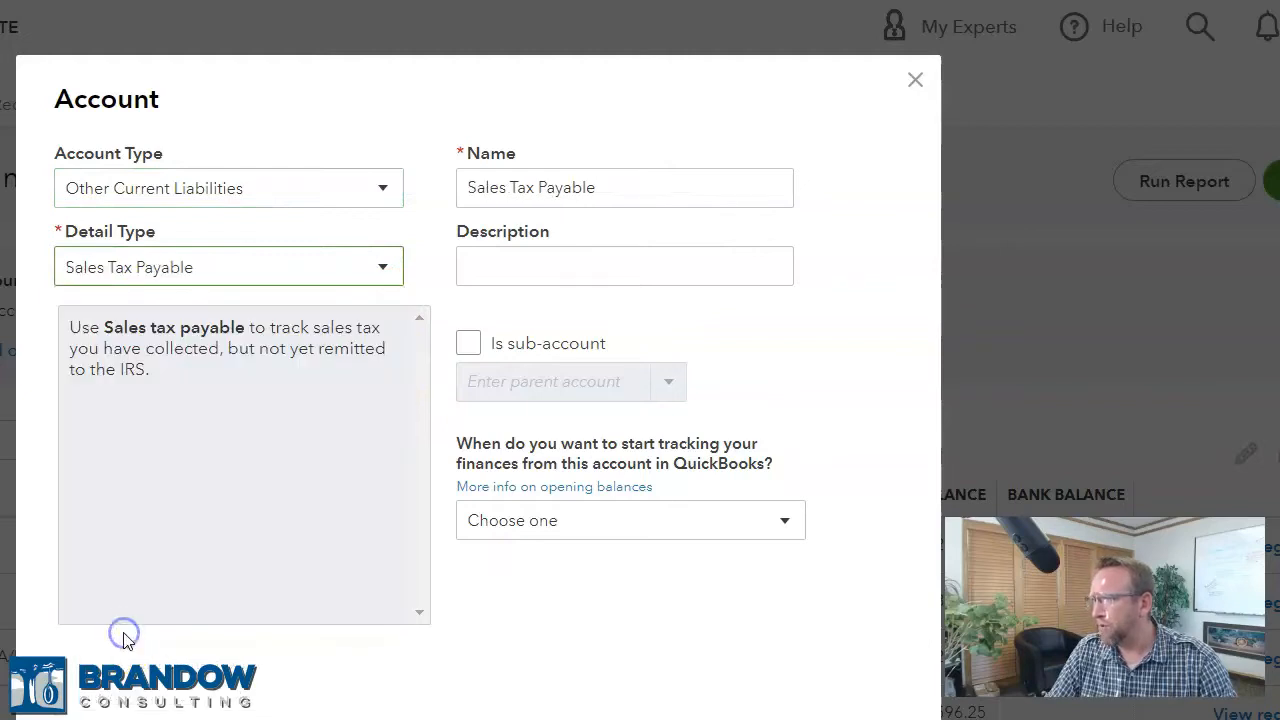
# Name the new account LOCATE Tax Liability and save it
pyautogui.tripleClick(609, 180)
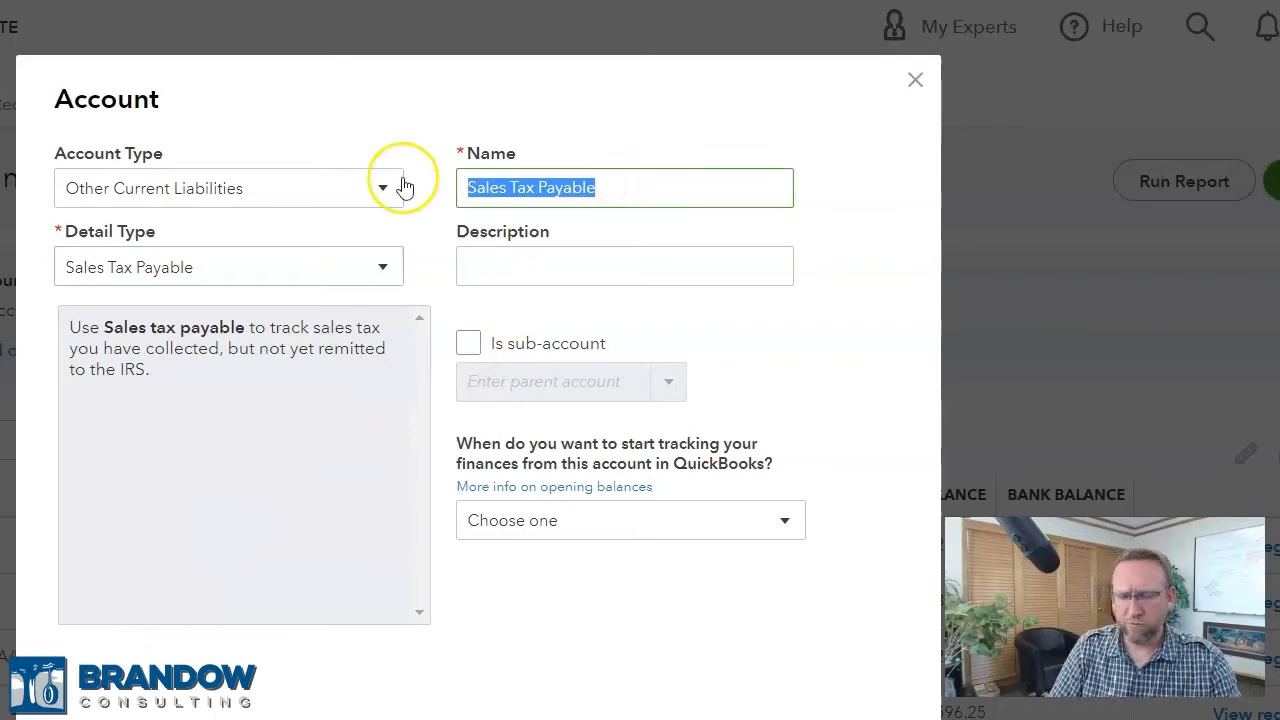
pyautogui.write('LOCATE Tax Liability')
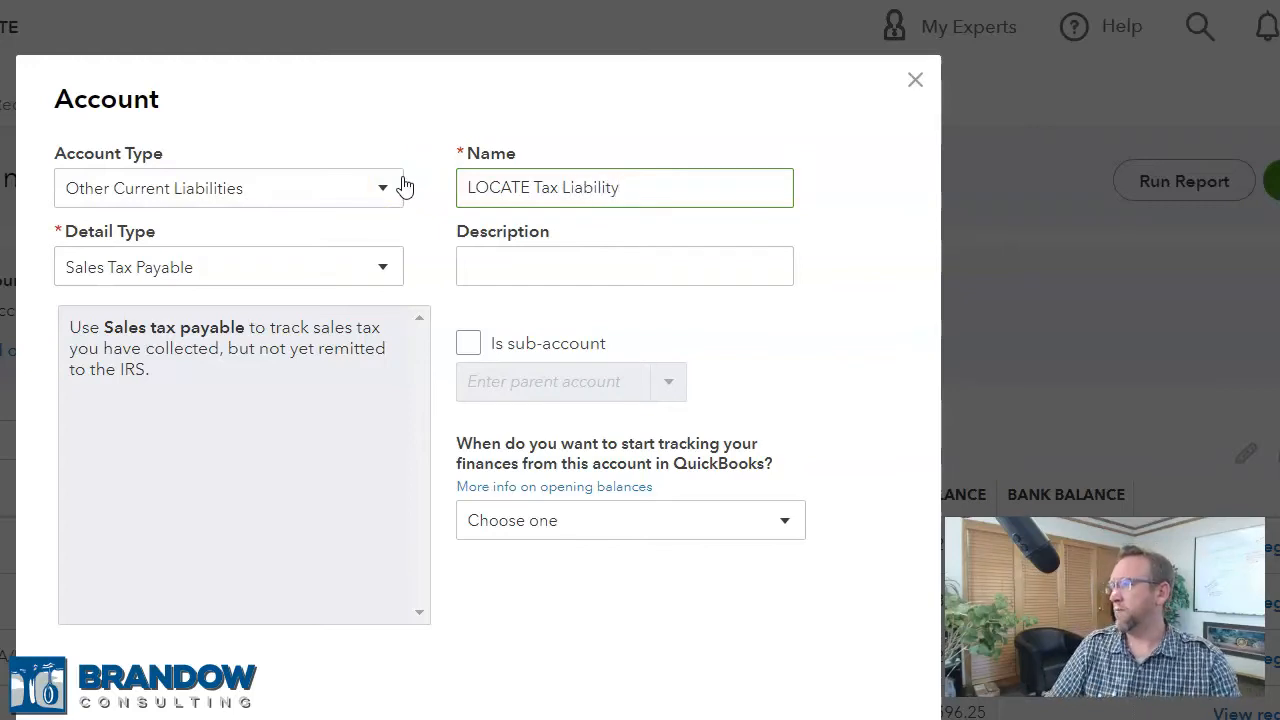
pyautogui.click(763, 677)
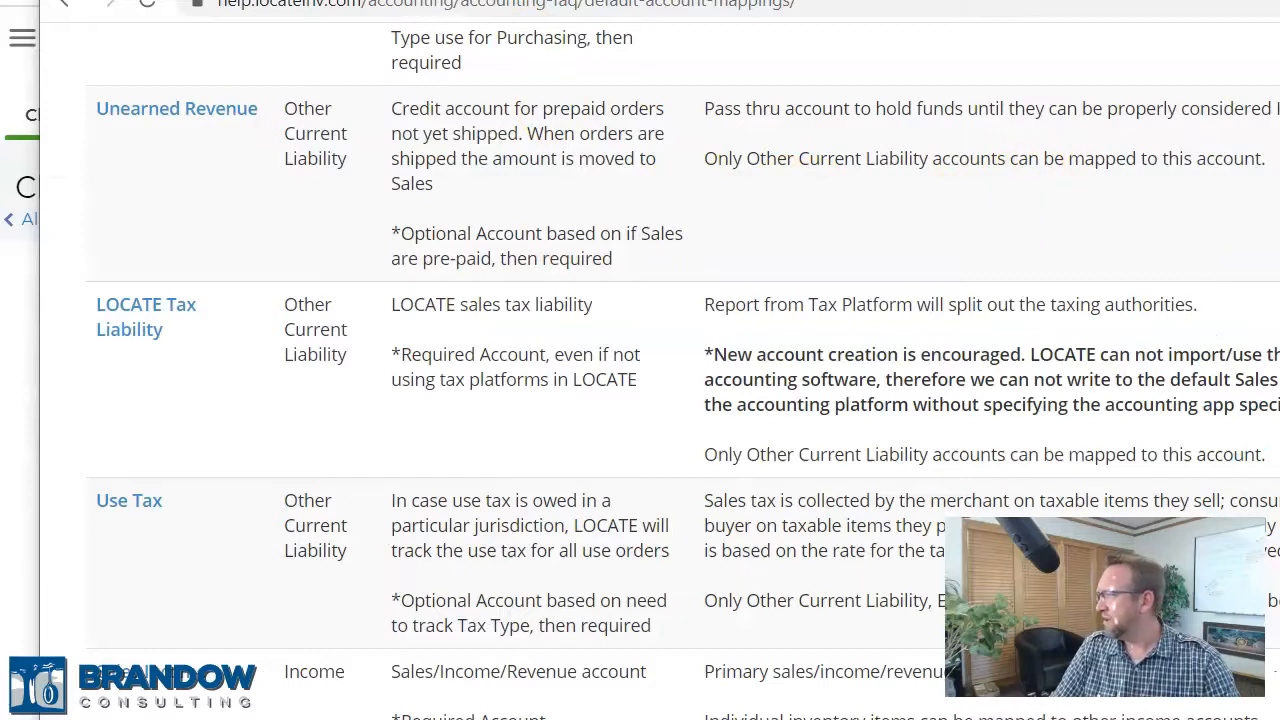
# Review the Use Tax and income mappings in the LOCATE help article and check them against the Income entries in the QuickBooks chart of accounts
pyautogui.scroll(-5, 683, 371)
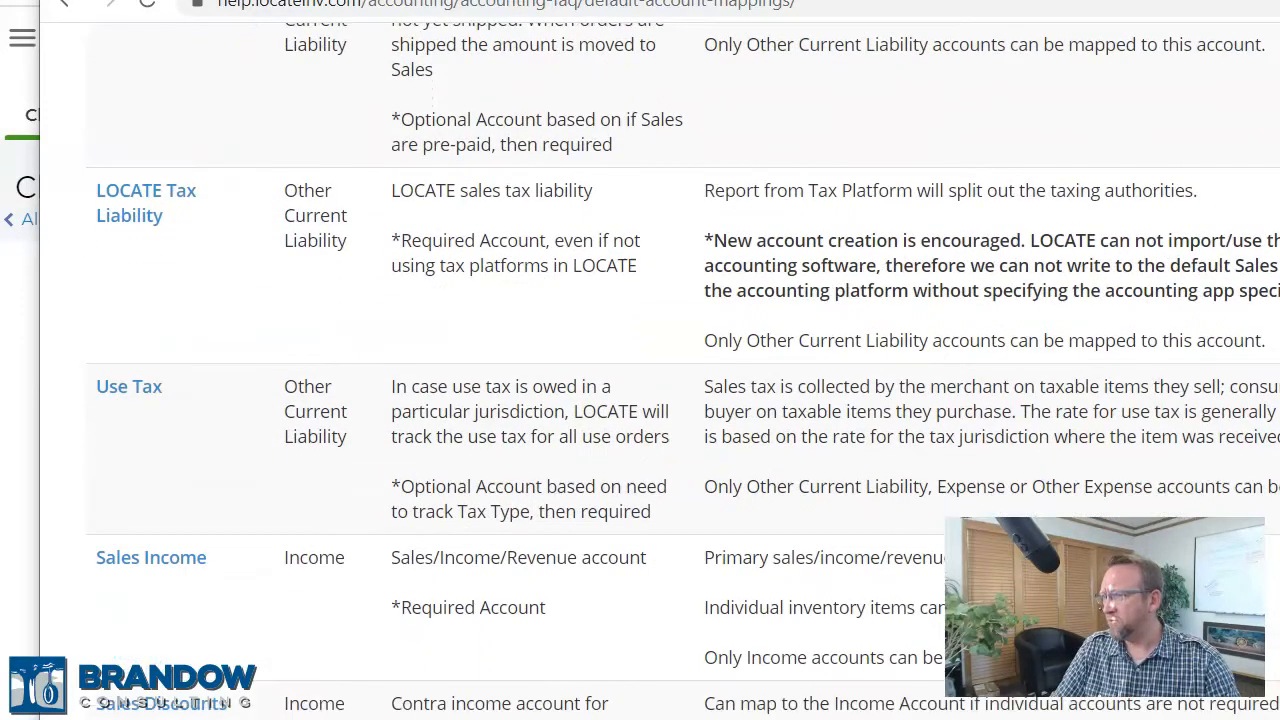
pyautogui.scroll(-1, 683, 371)
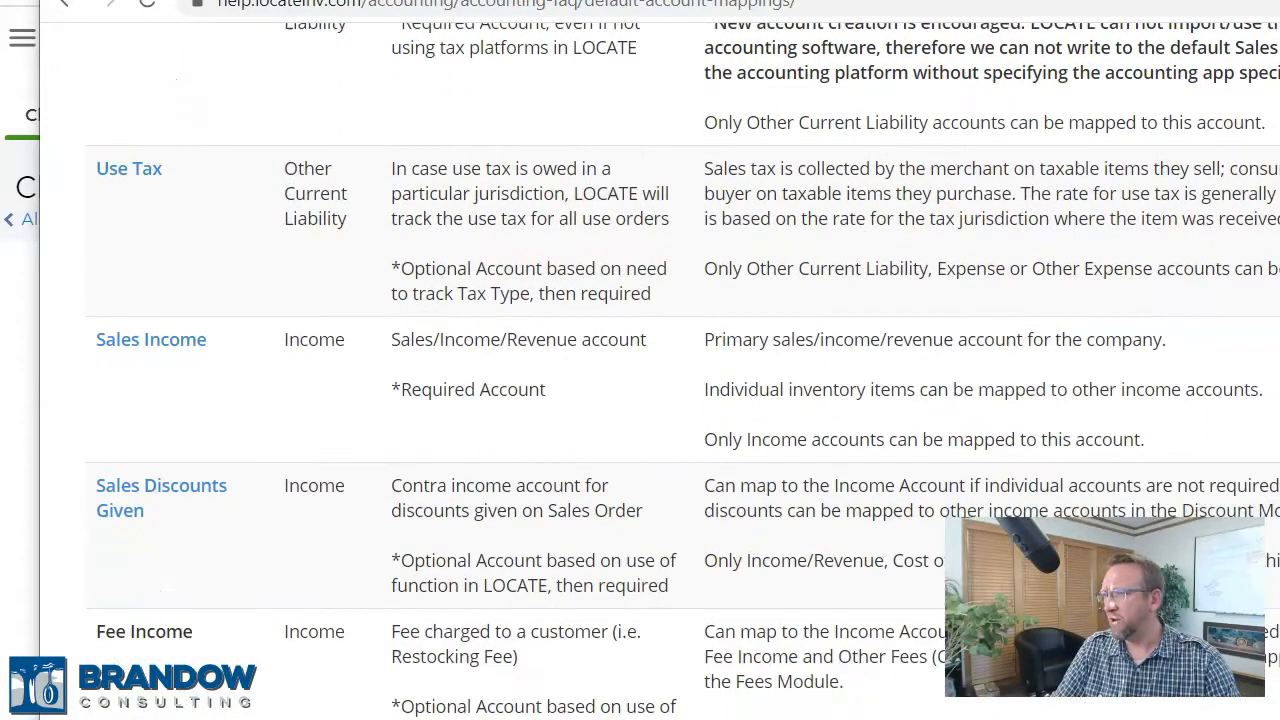
pyautogui.scroll(-1, 683, 371)
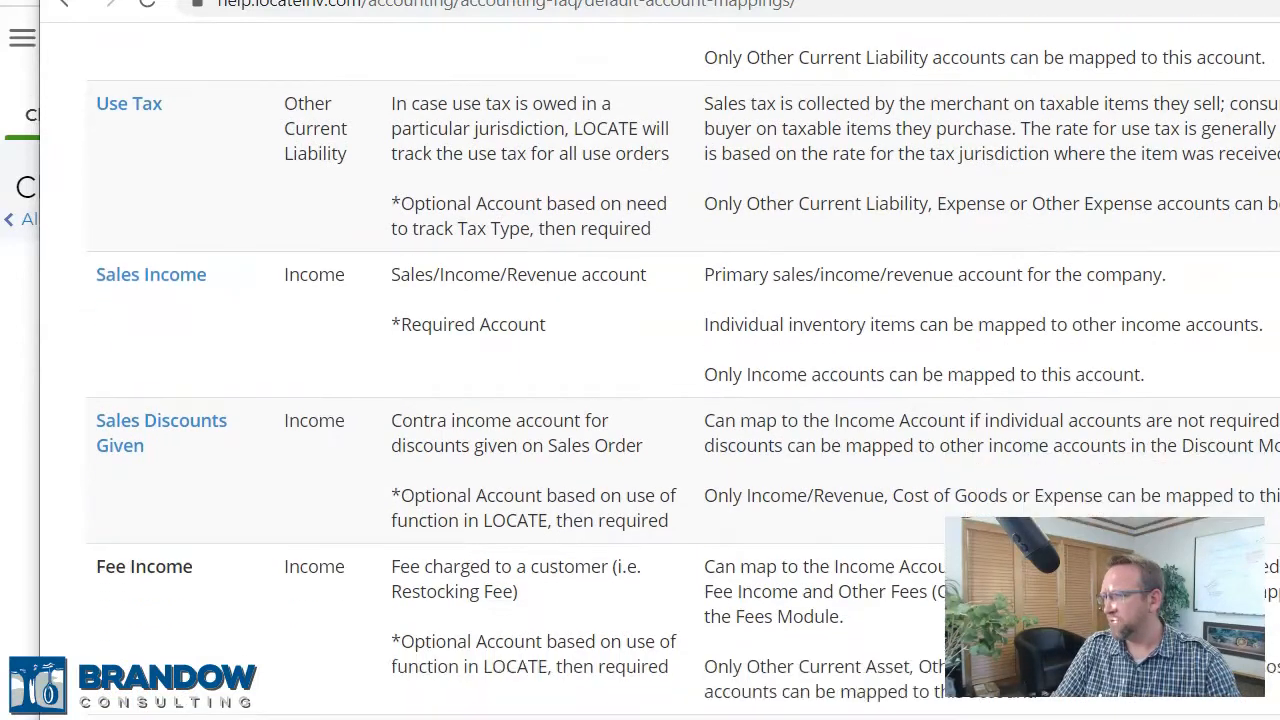
pyautogui.hotkey('alt', 'Tab')
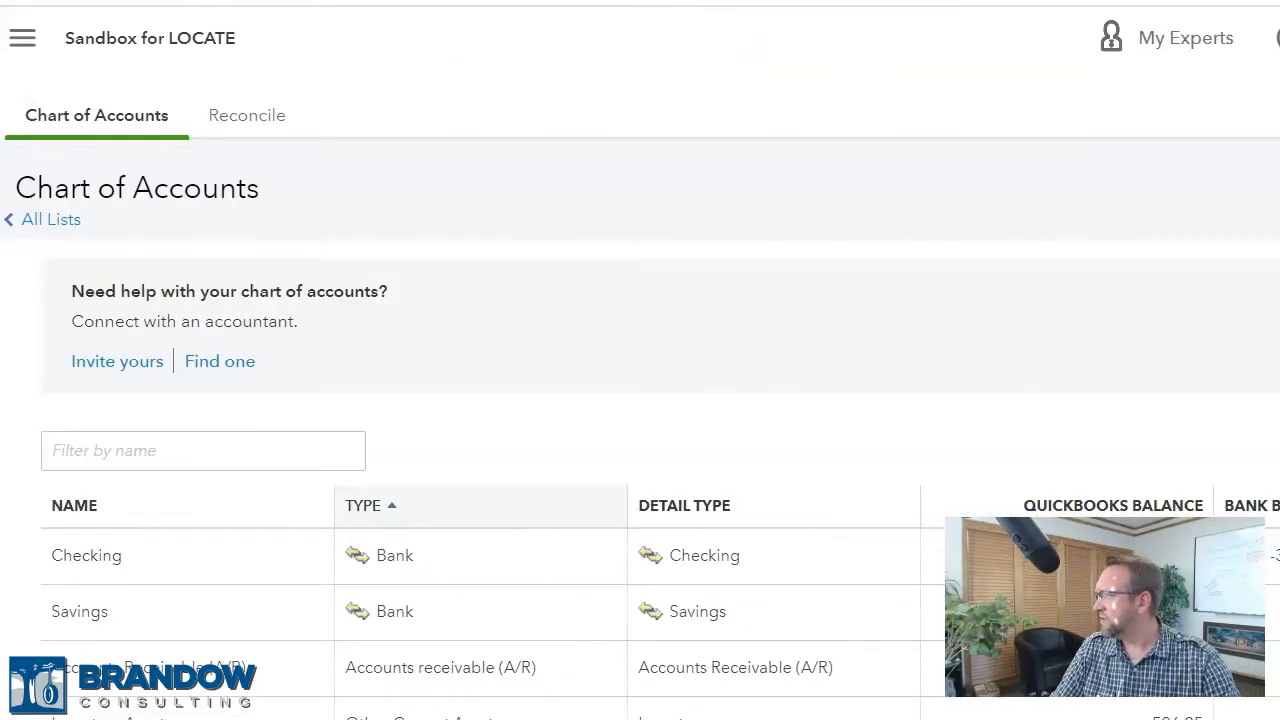
pyautogui.scroll(-10, 575, 706)
pyautogui.scroll(-1, 575, 706)
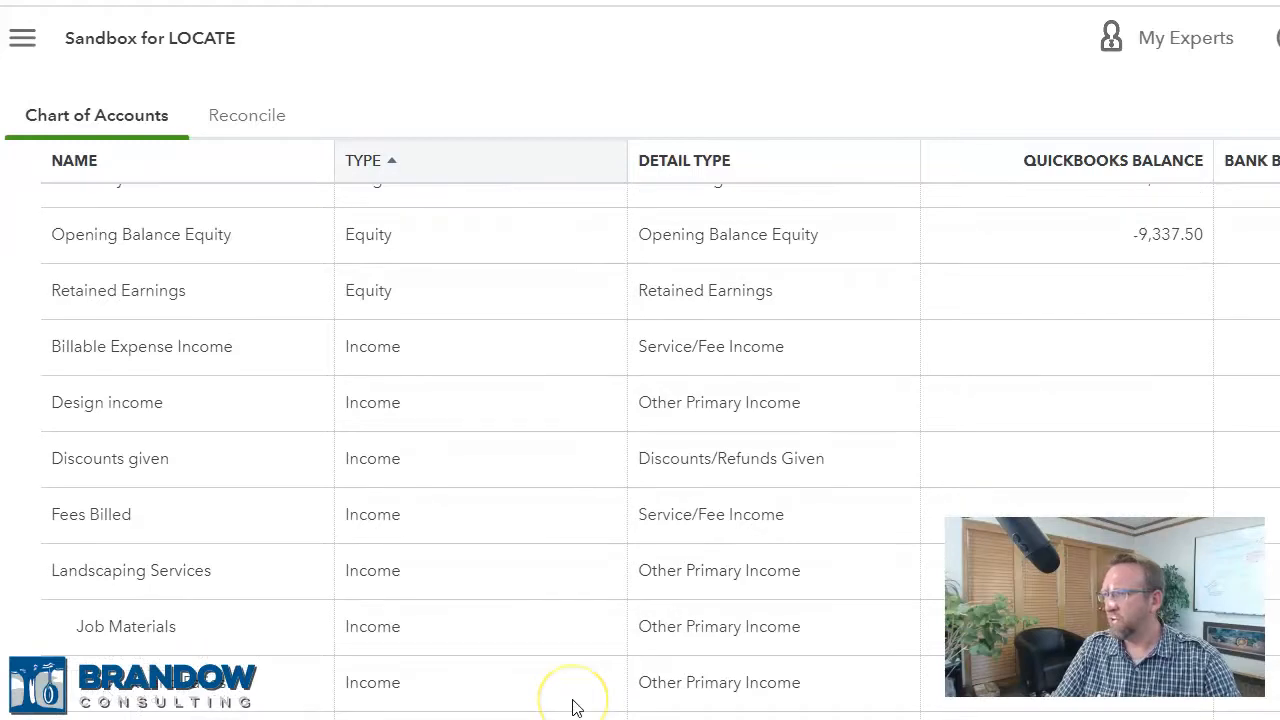
pyautogui.scroll(-5, 575, 706)
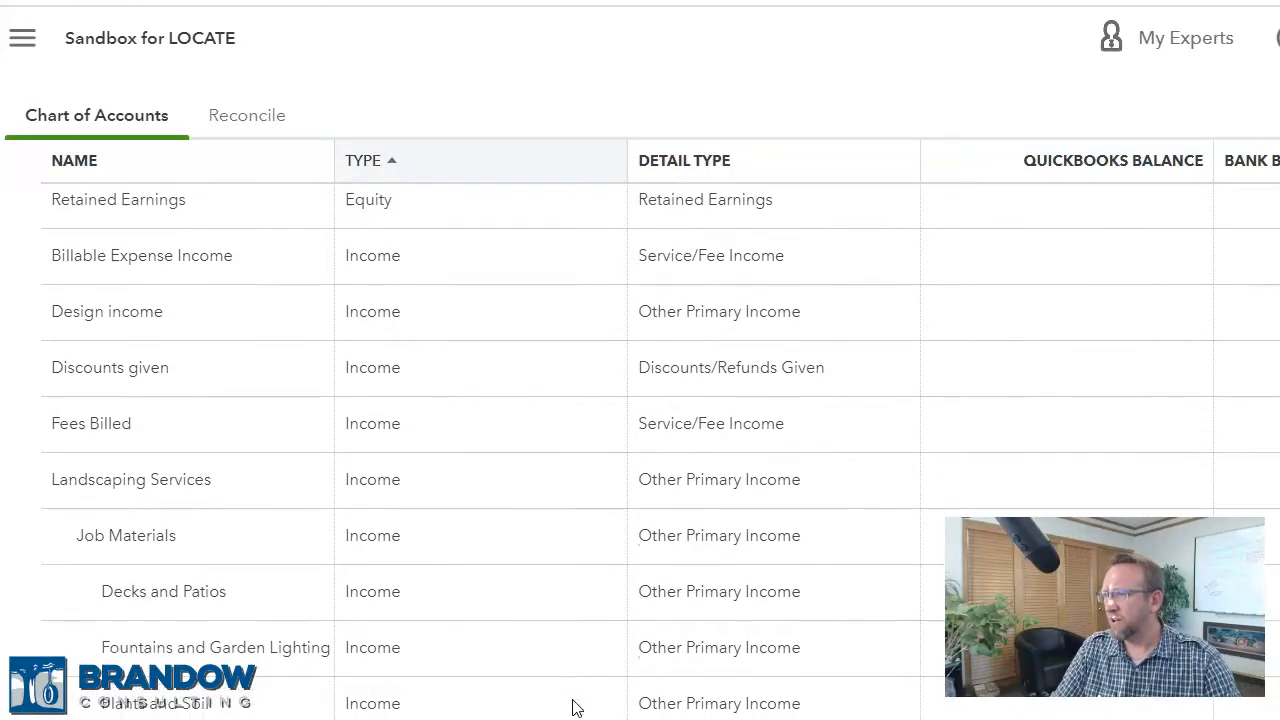
pyautogui.scroll(-6, 575, 706)
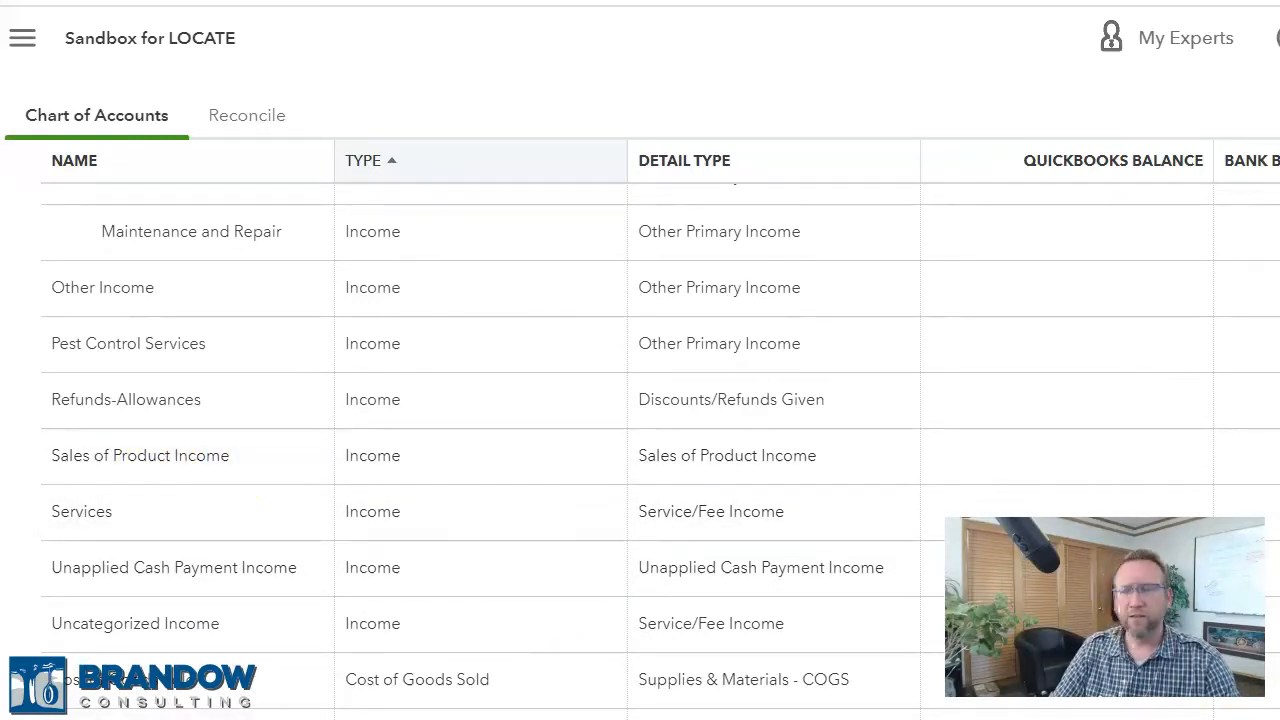
# Compare the sales return, shipping income, Cost of Goods and Expense mappings in the LOCATE article with the QuickBooks chart of accounts, and recheck the liability mappings
pyautogui.hotkey('alt', 'Tab')
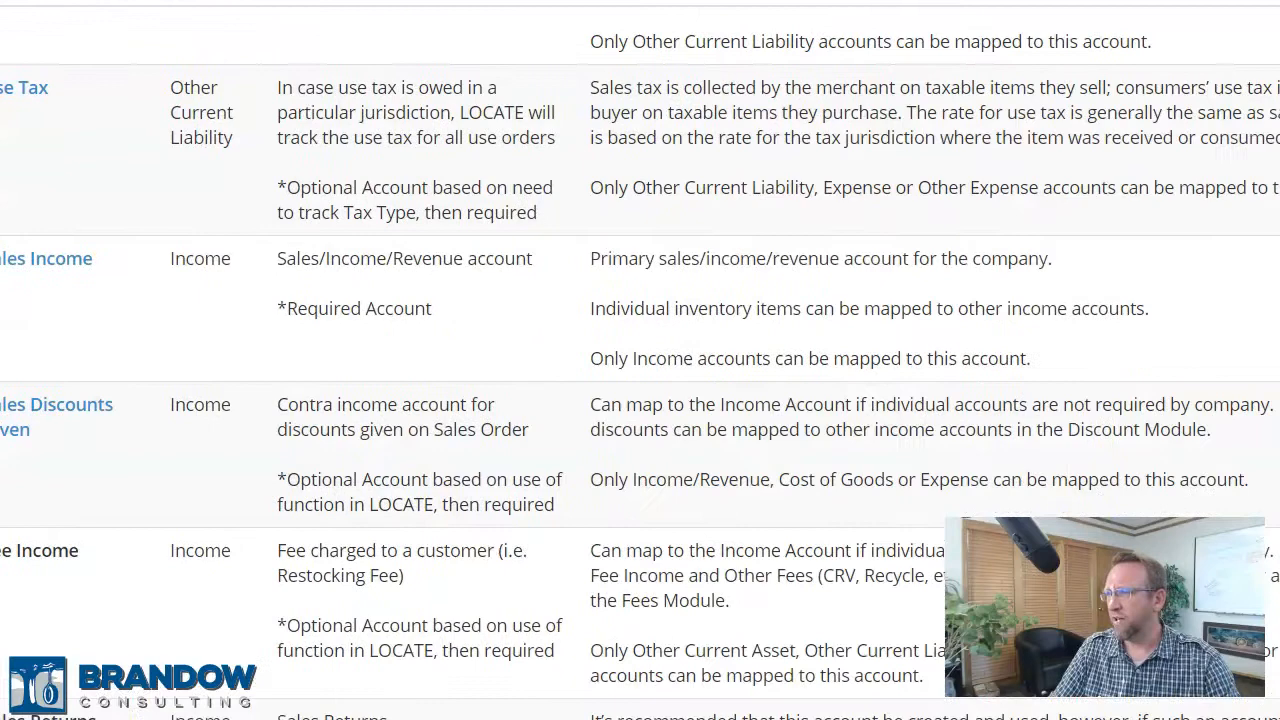
pyautogui.scroll(-5, 640, 360)
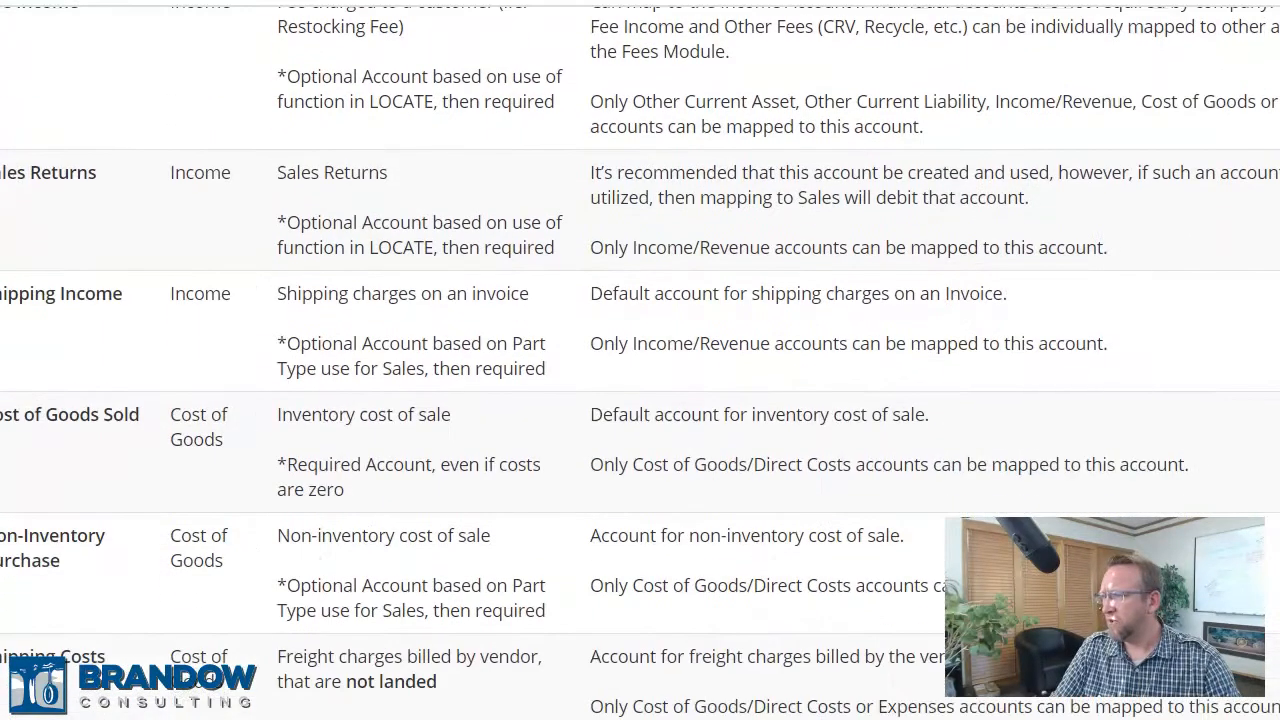
pyautogui.hotkey('alt', 'Tab')
pyautogui.scroll(-15, 517, 457)
pyautogui.scroll(8, 517, 457)
pyautogui.scroll(10, 517, 457)
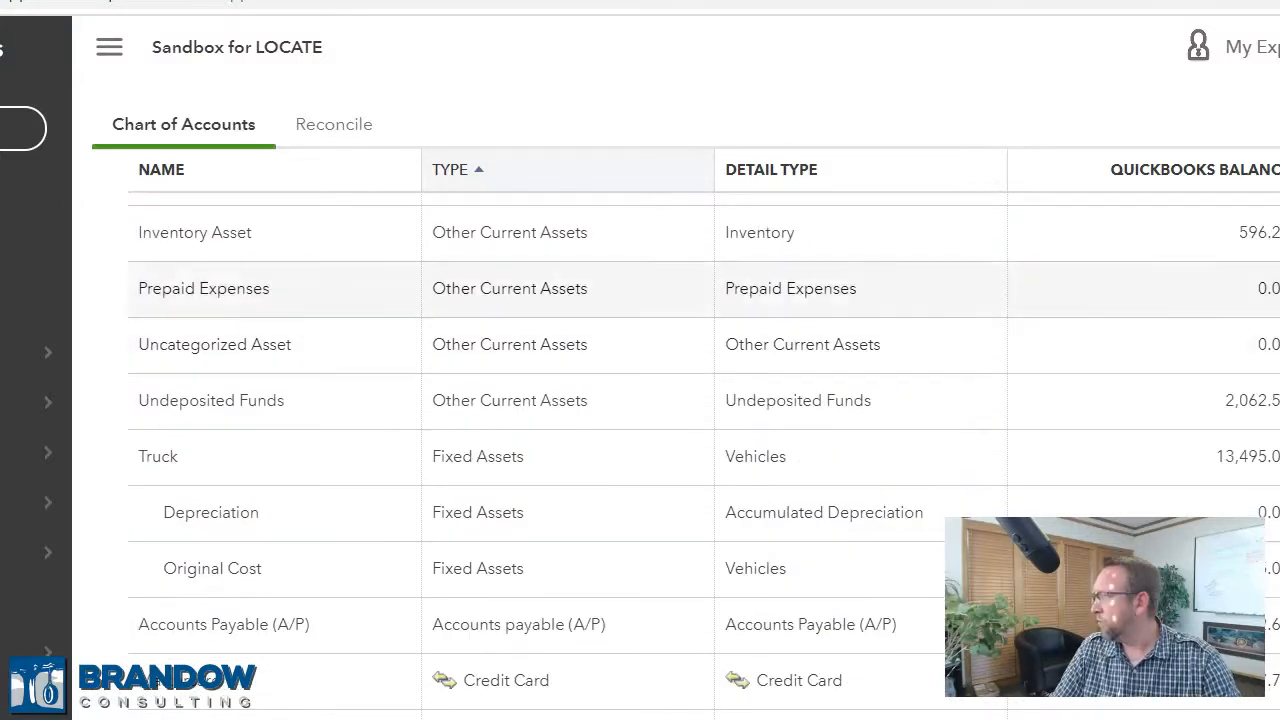
pyautogui.scroll(5, 868, 502)
pyautogui.scroll(-12, 868, 502)
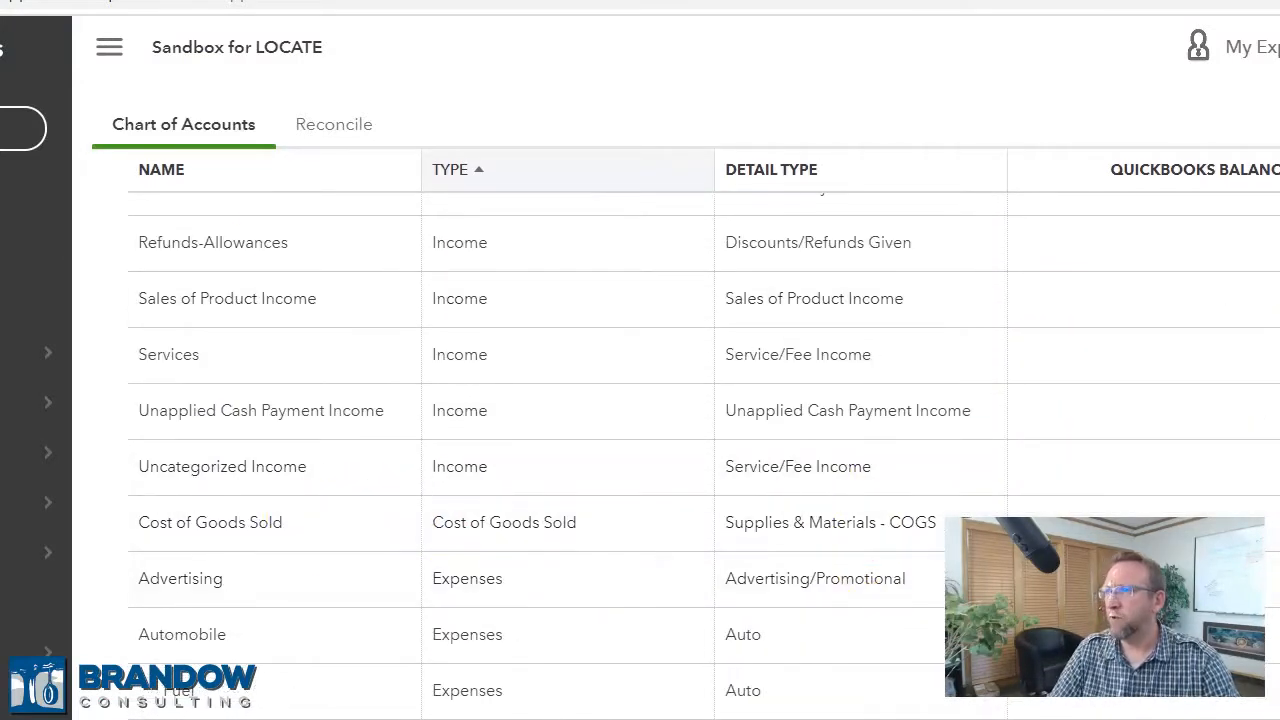
pyautogui.hotkey('ctrl', 'Tab')
pyautogui.scroll(-10, 543, 237)
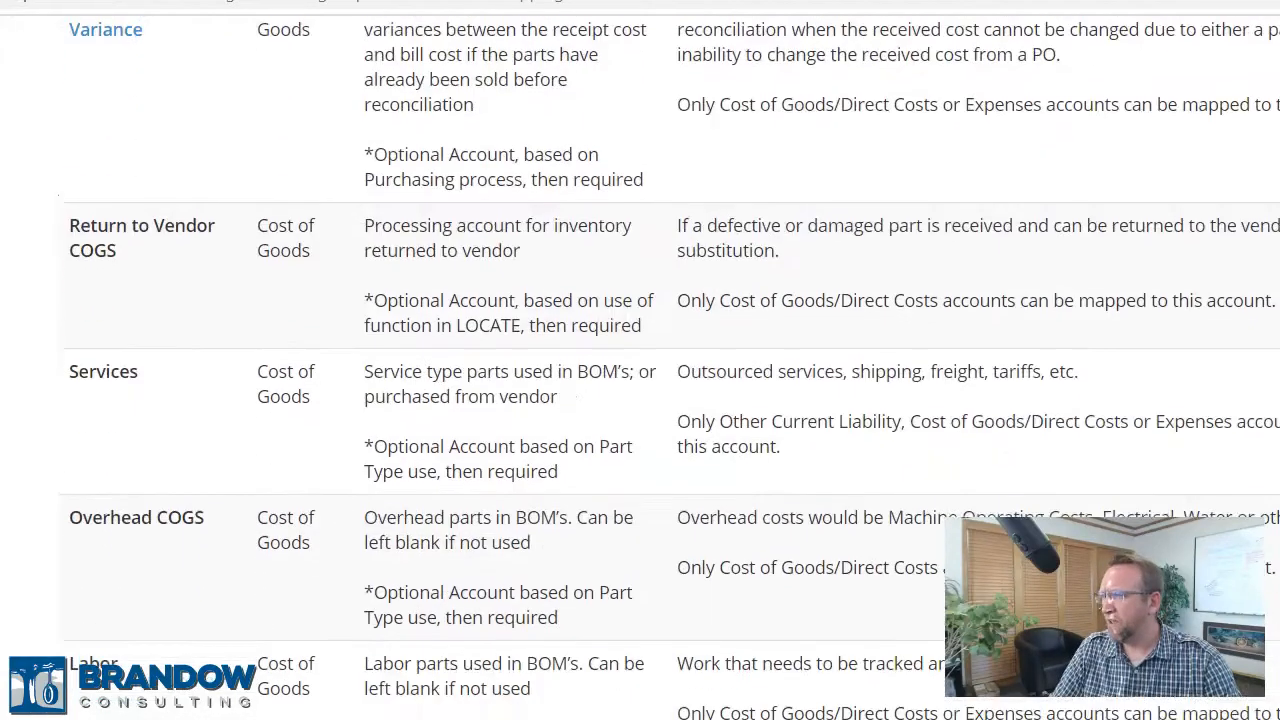
pyautogui.scroll(-5, 1190, 378)
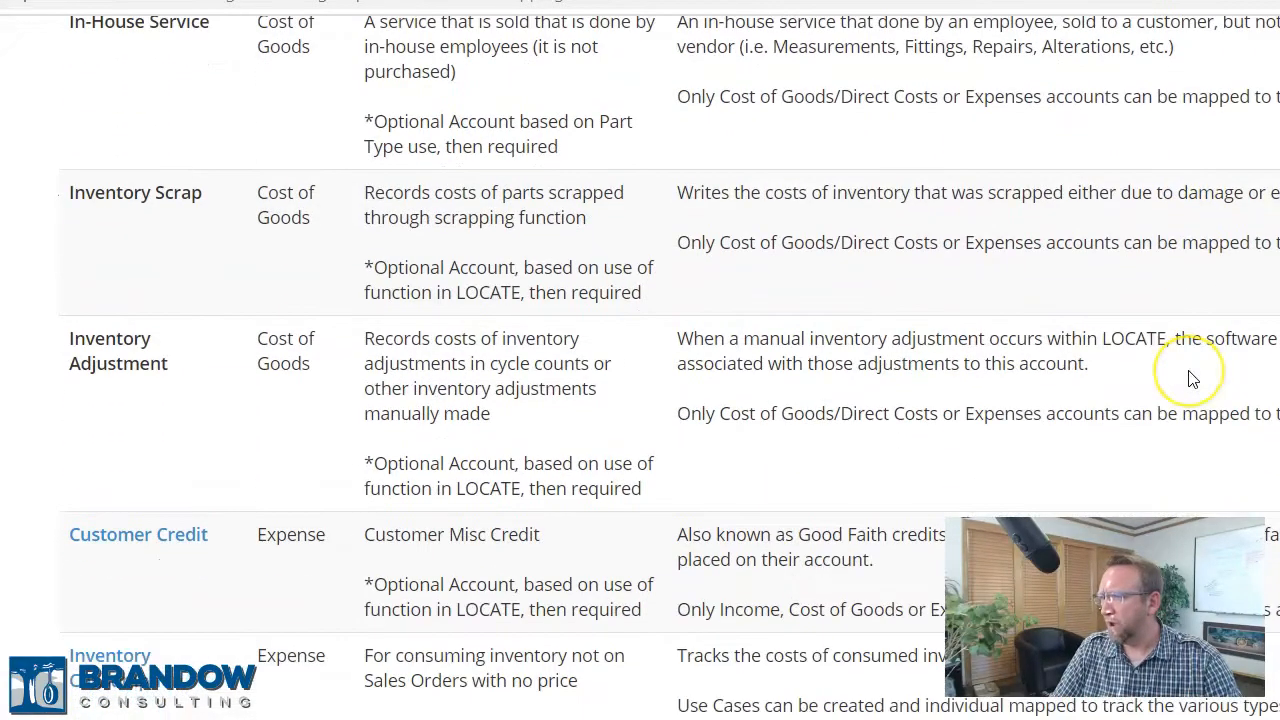
pyautogui.scroll(20, 1190, 378)
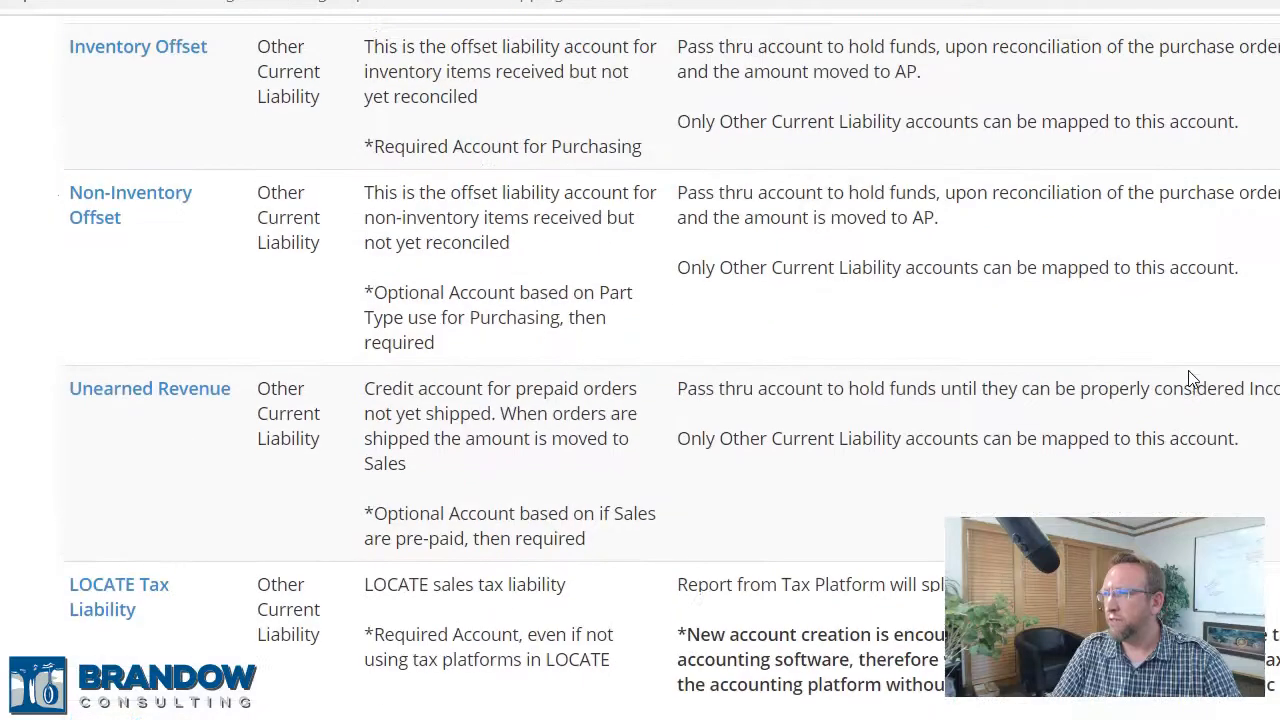
pyautogui.scroll(1, 1190, 378)
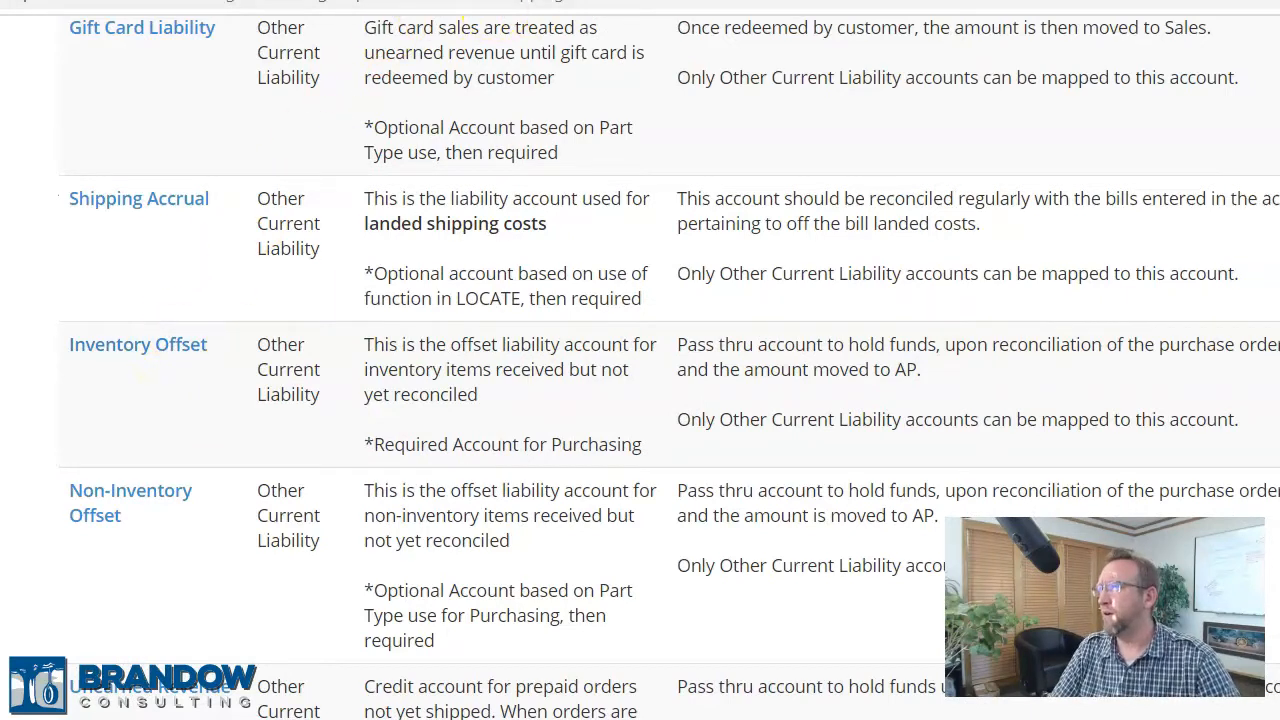
# Check the Other Current Liabilities entries in the QuickBooks chart of accounts against the offset and accrual mappings in the LOCATE article
pyautogui.click(460, 1)
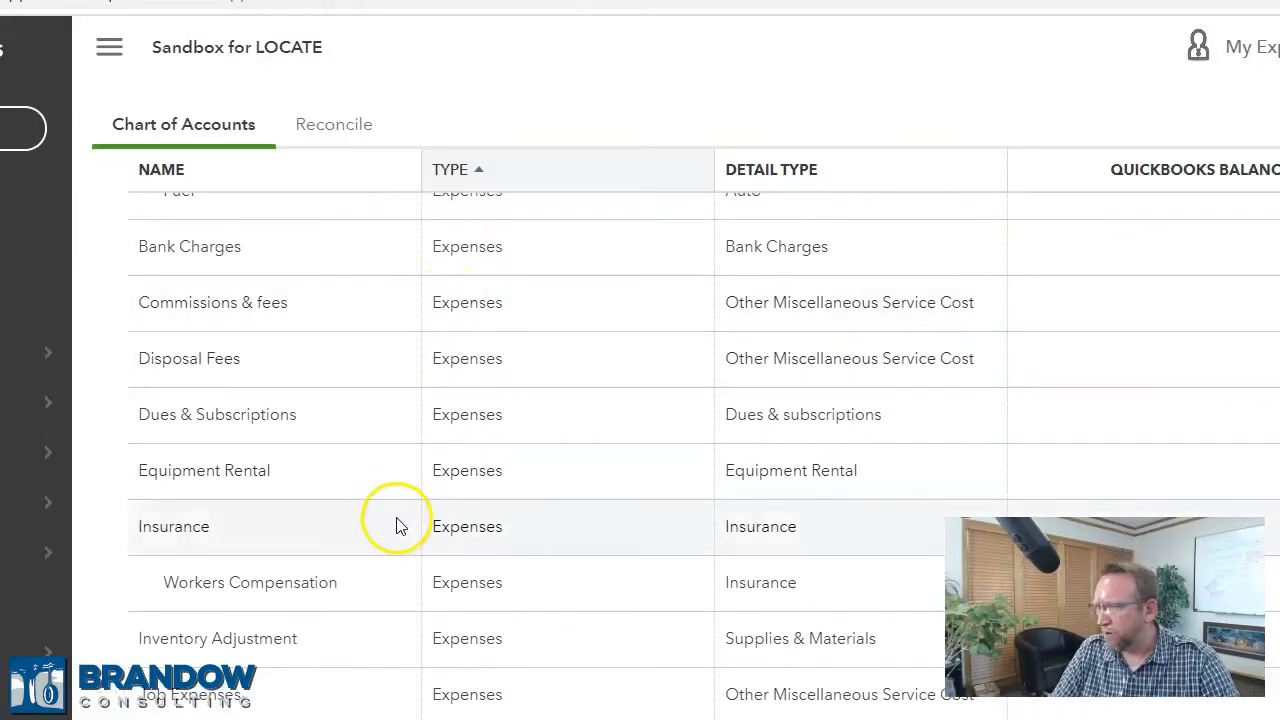
pyautogui.scroll(5, 397, 523)
pyautogui.scroll(5, 704, 460)
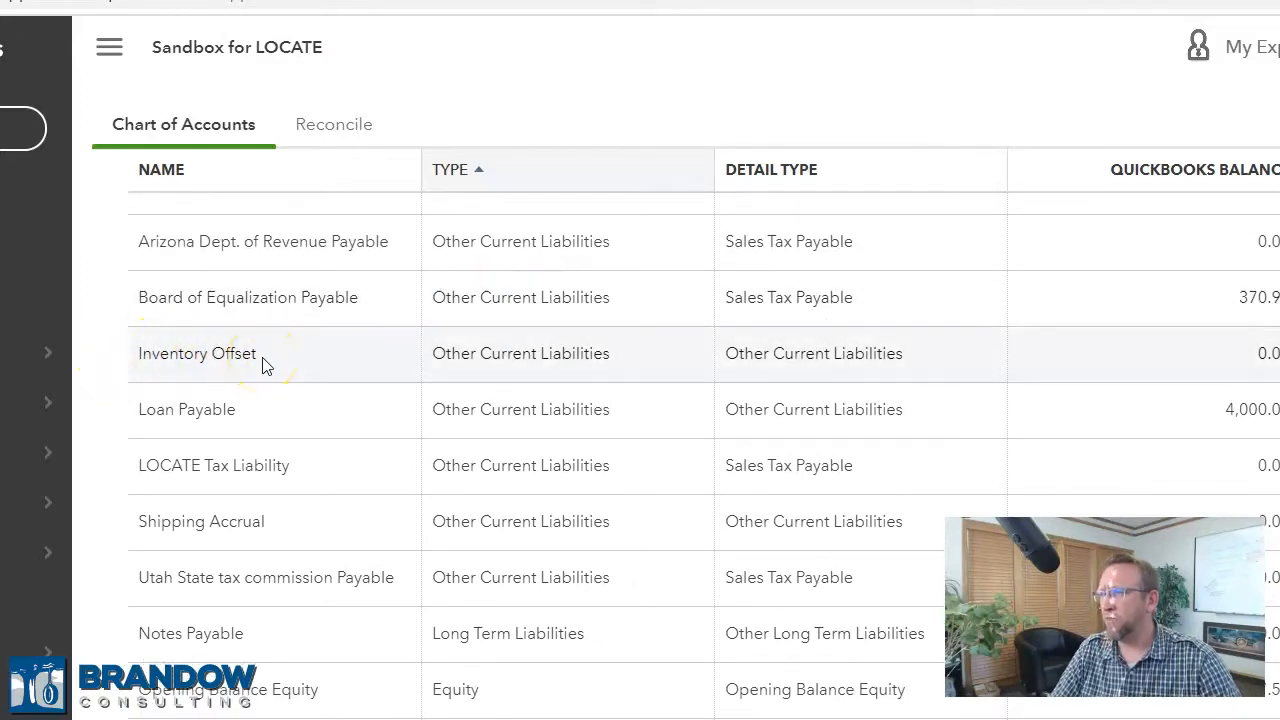
pyautogui.hotkey('ctrl', 'shift', 'Tab')
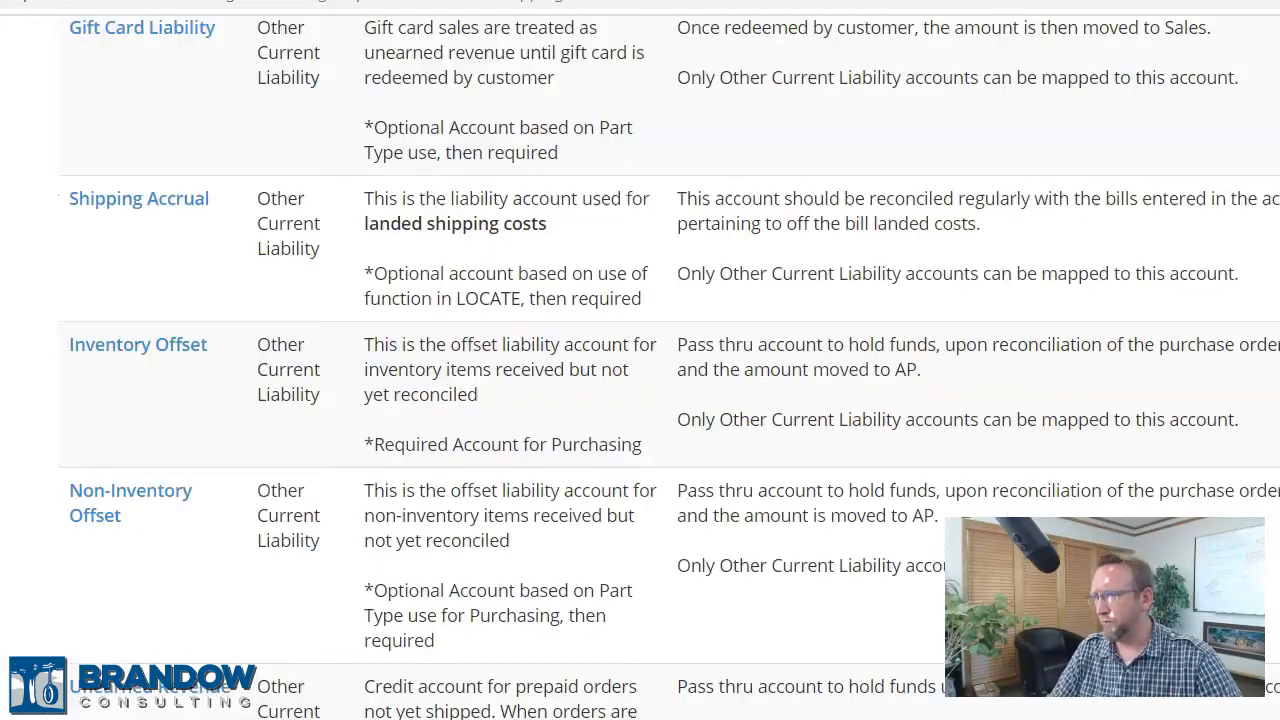
# Switch to LOCATE and open the account map of the QuickBooks Online service
pyautogui.hotkey('ctrl', 'shift', 'Tab')
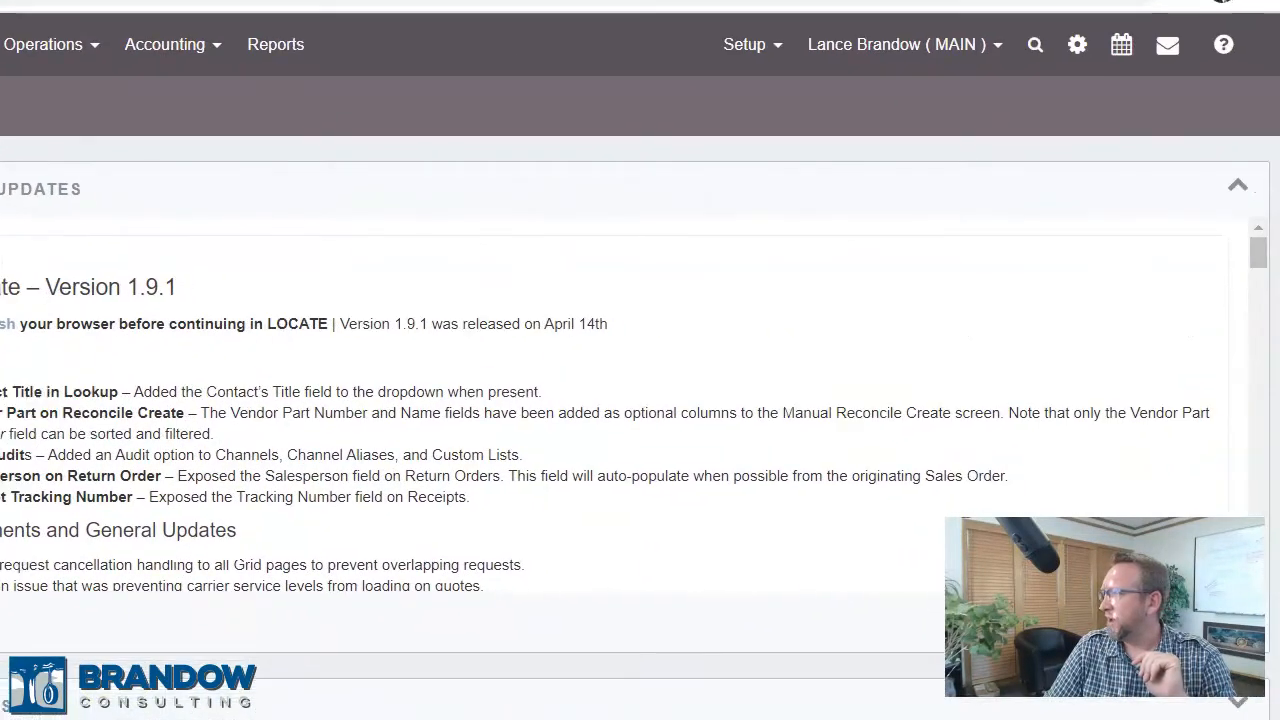
pyautogui.click(737, 45)
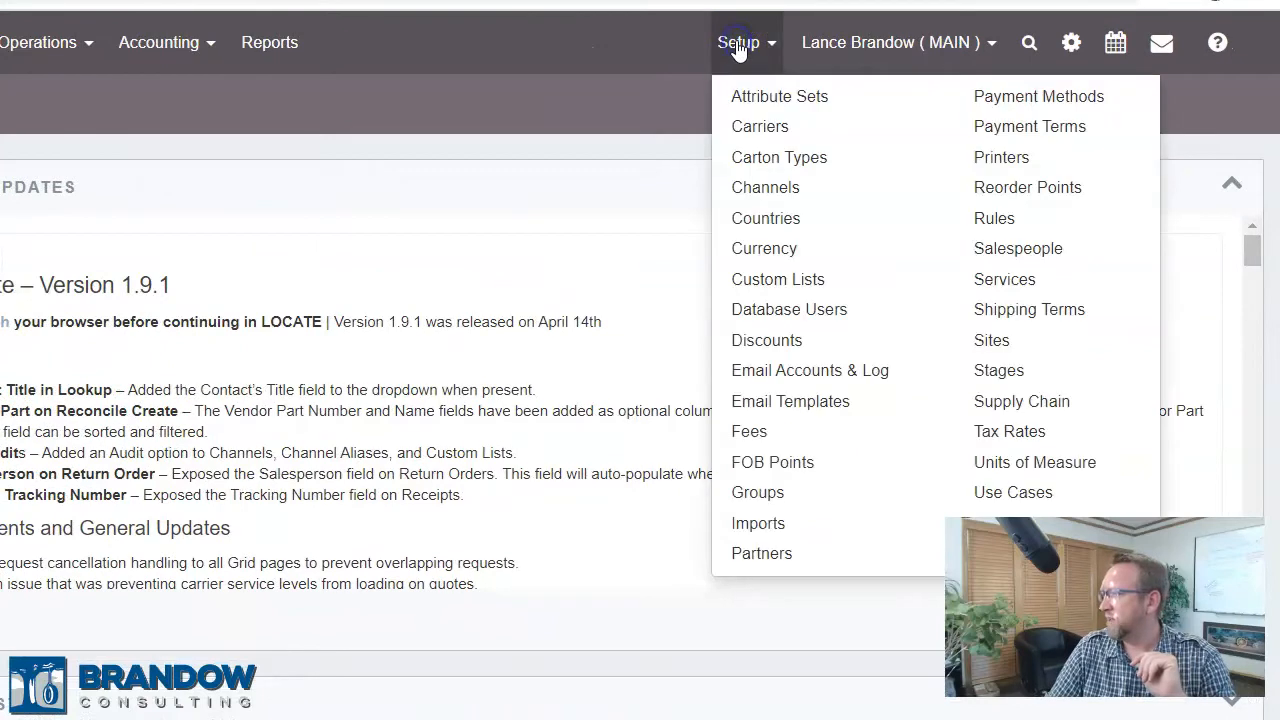
pyautogui.click(1005, 289)
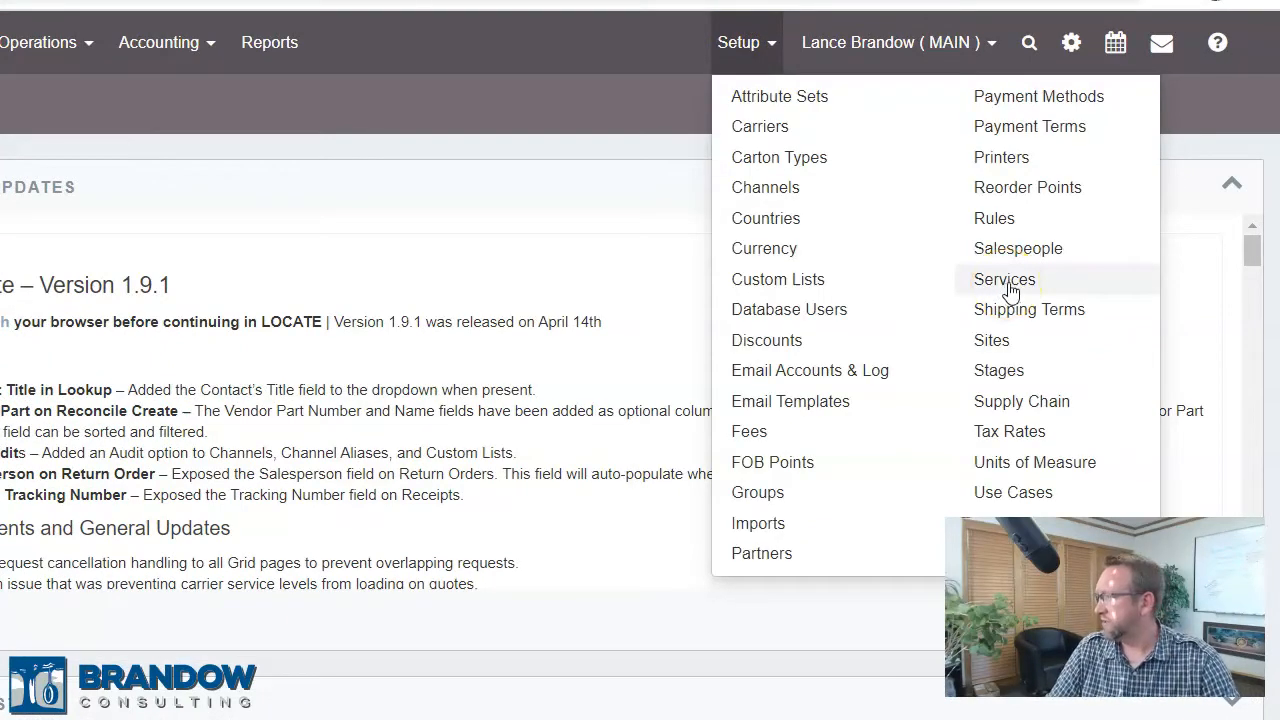
pyautogui.click(1005, 280)
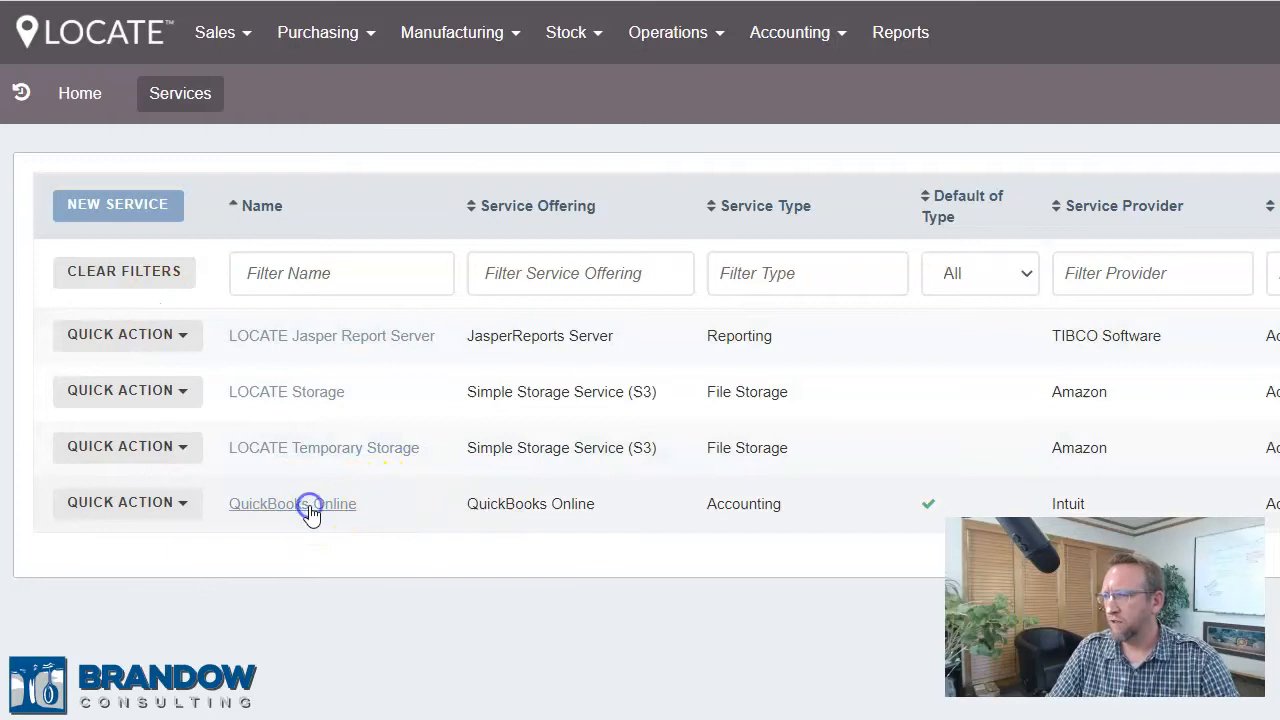
pyautogui.click(310, 507)
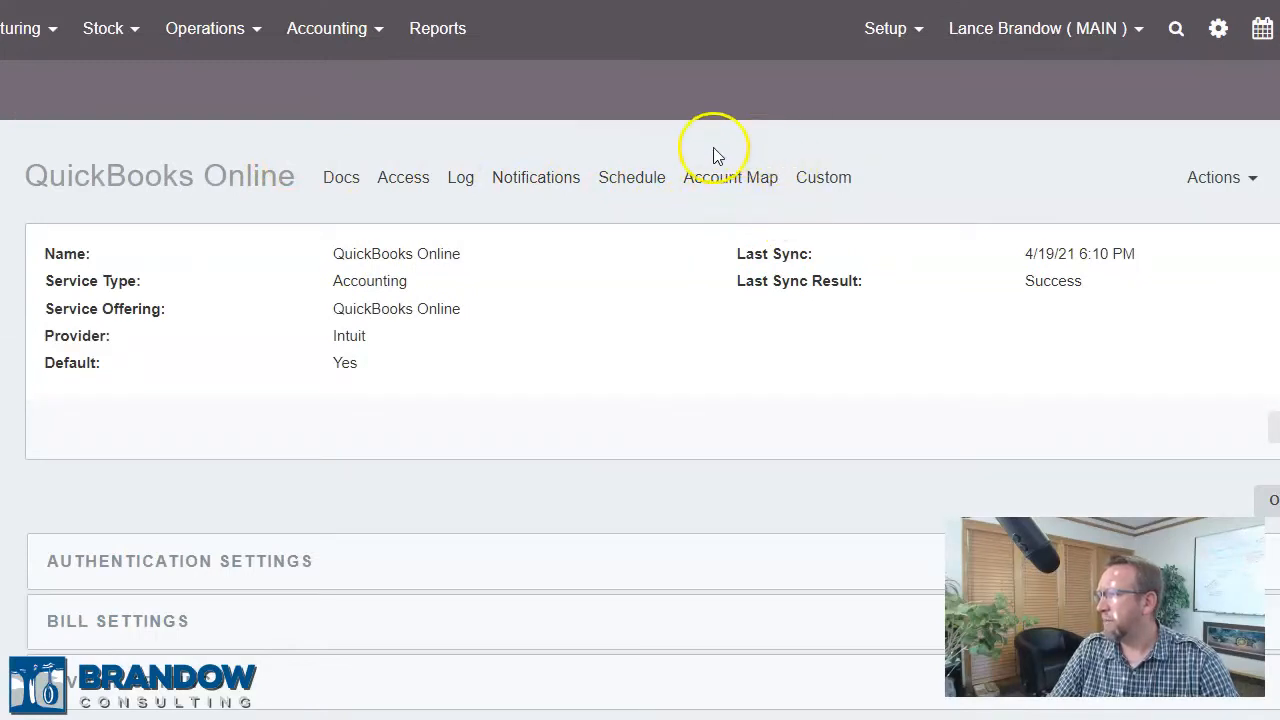
pyautogui.click(726, 190)
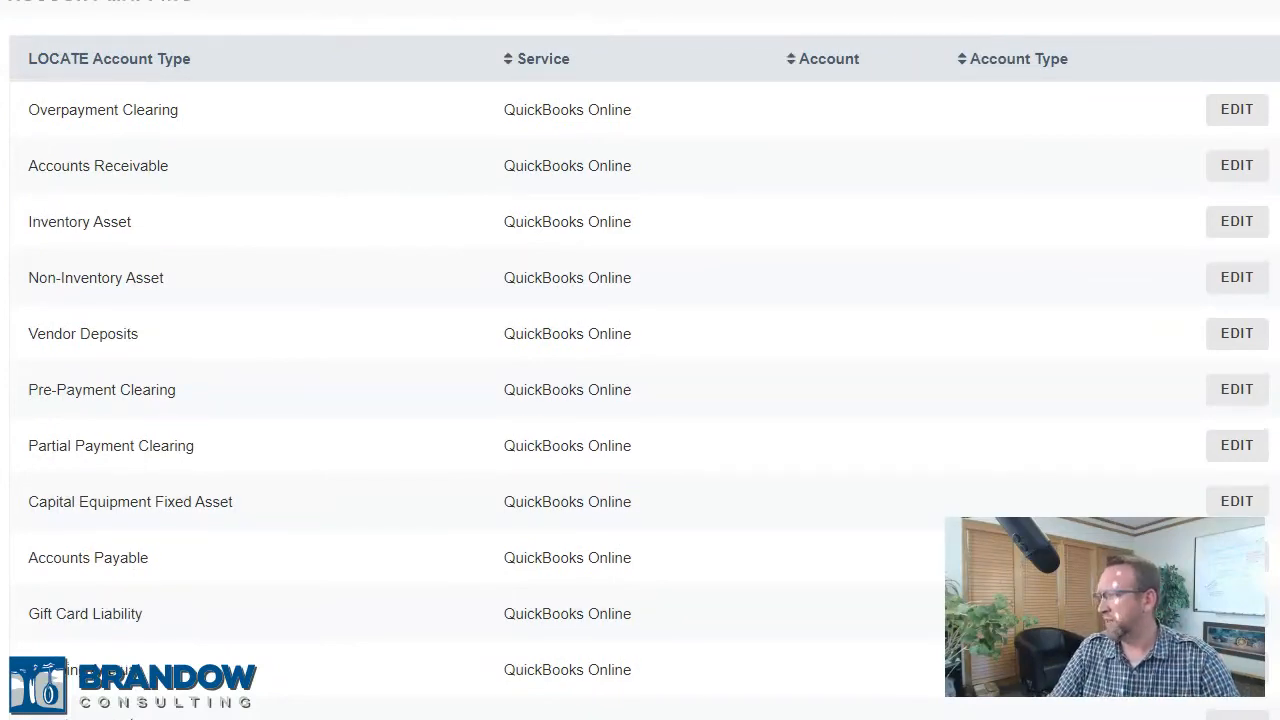
# Look through the LOCATE account types, and map Accounts Receivable to the Accounts Receivable (A/R) account and save it
pyautogui.scroll(-10, 92, 200)
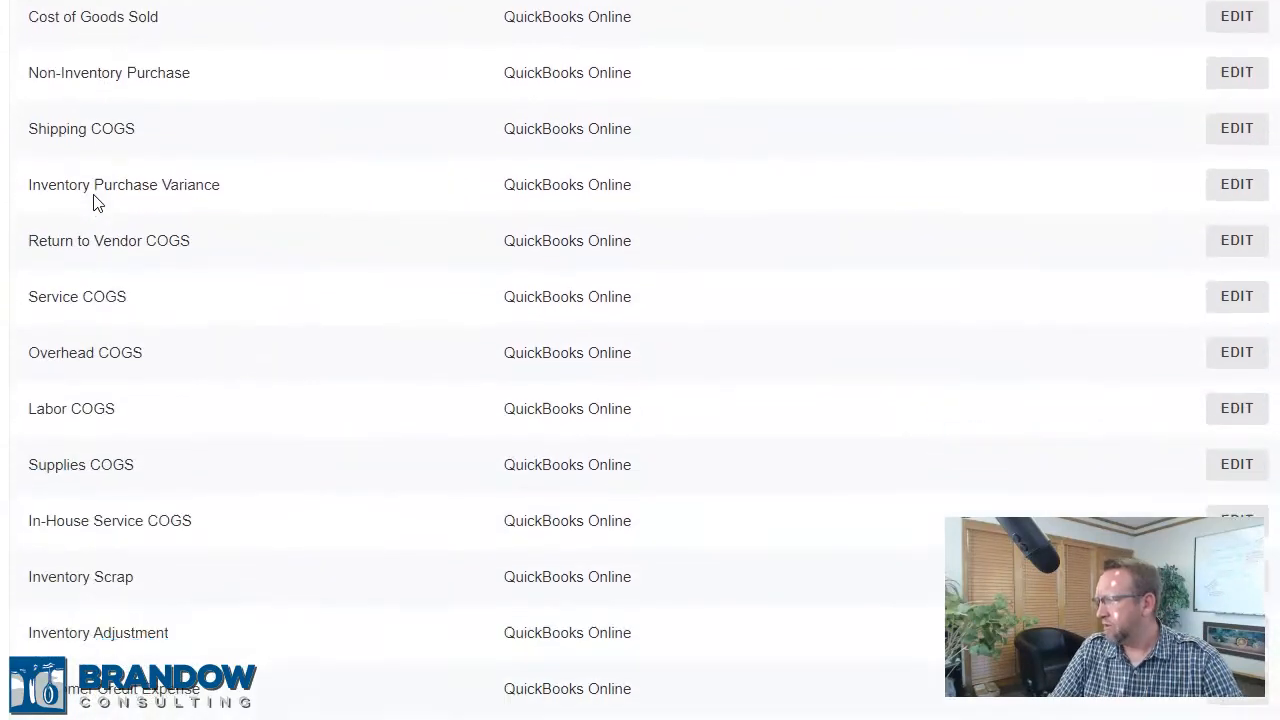
pyautogui.scroll(12, 92, 200)
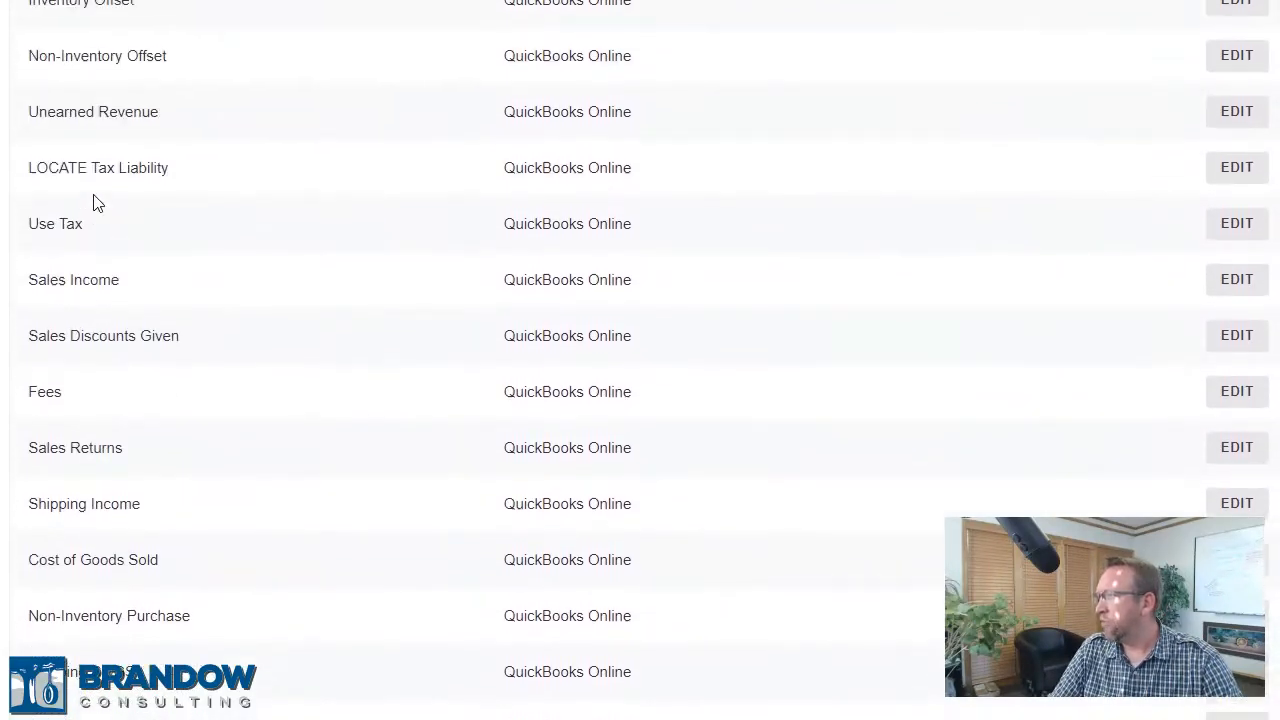
pyautogui.scroll(5, 93, 203)
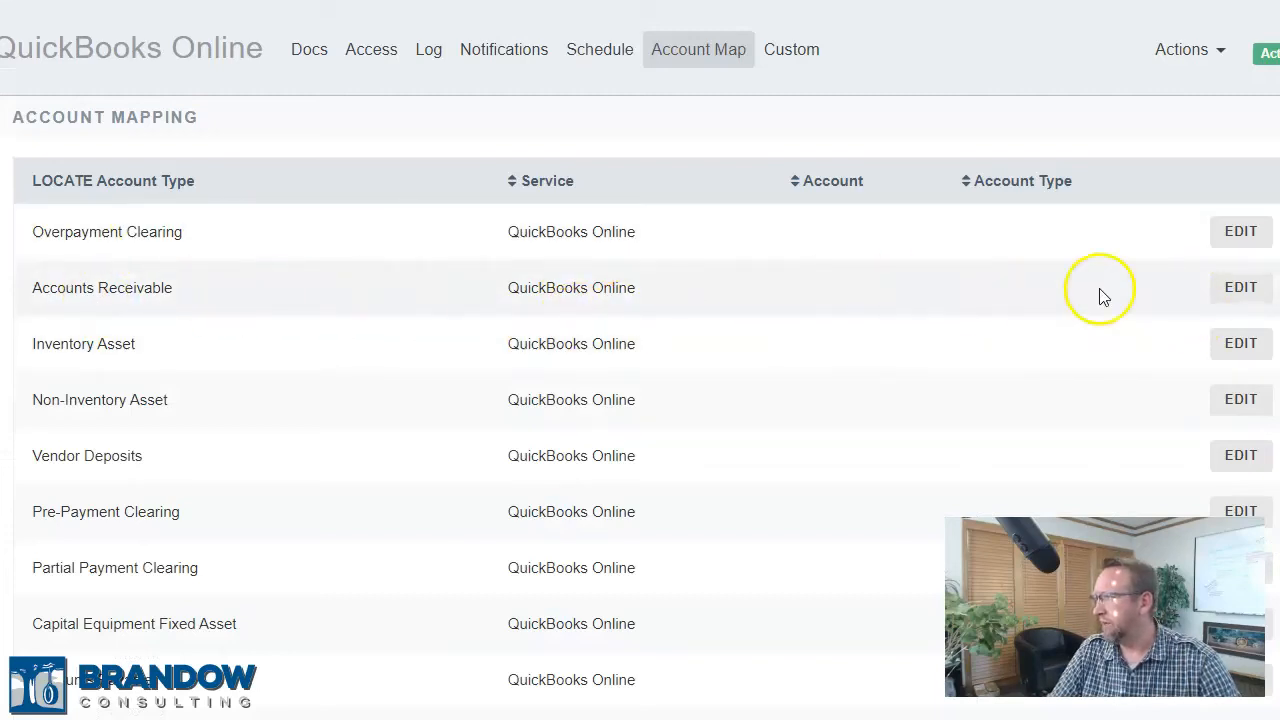
pyautogui.click(1243, 290)
pyautogui.click(737, 293)
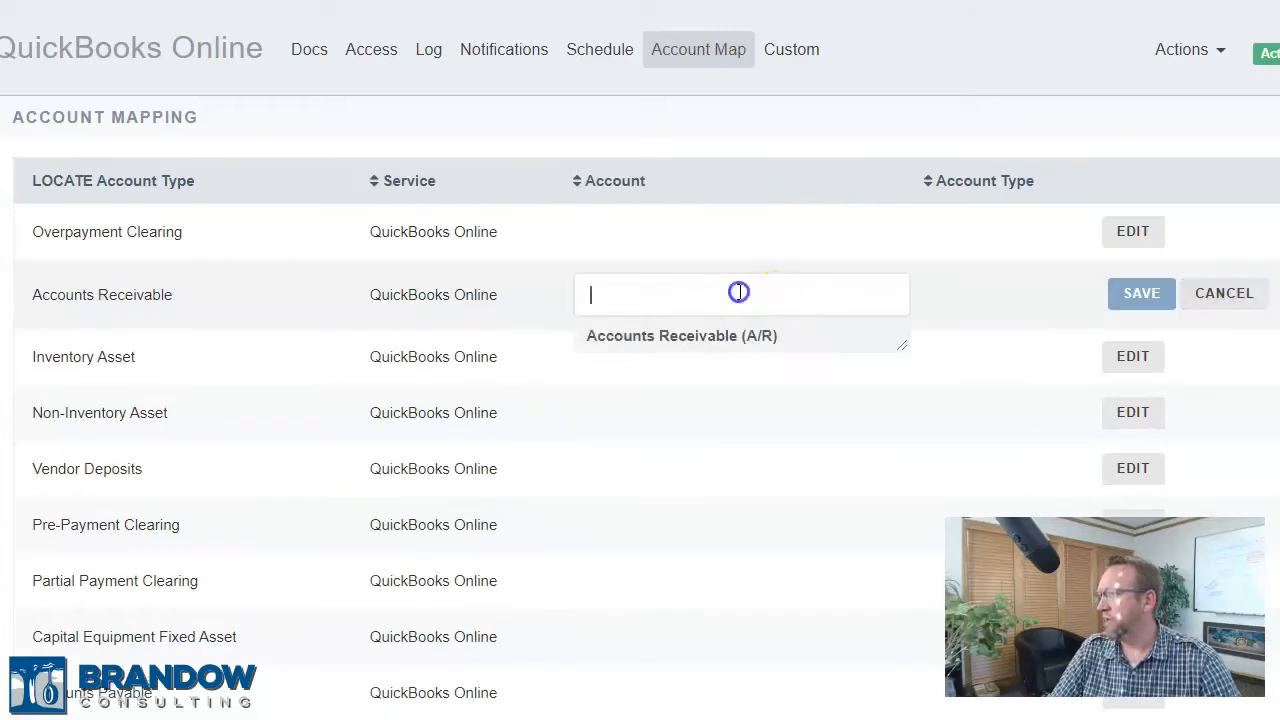
pyautogui.click(706, 345)
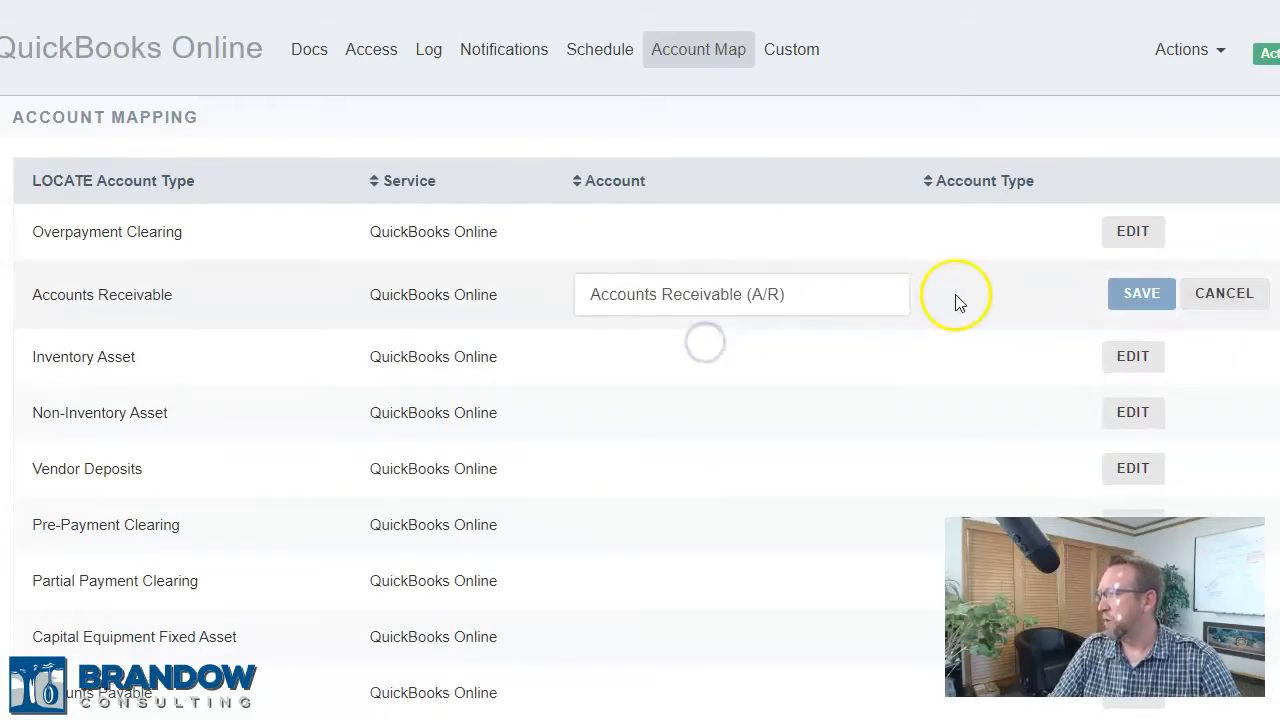
pyautogui.click(1120, 295)
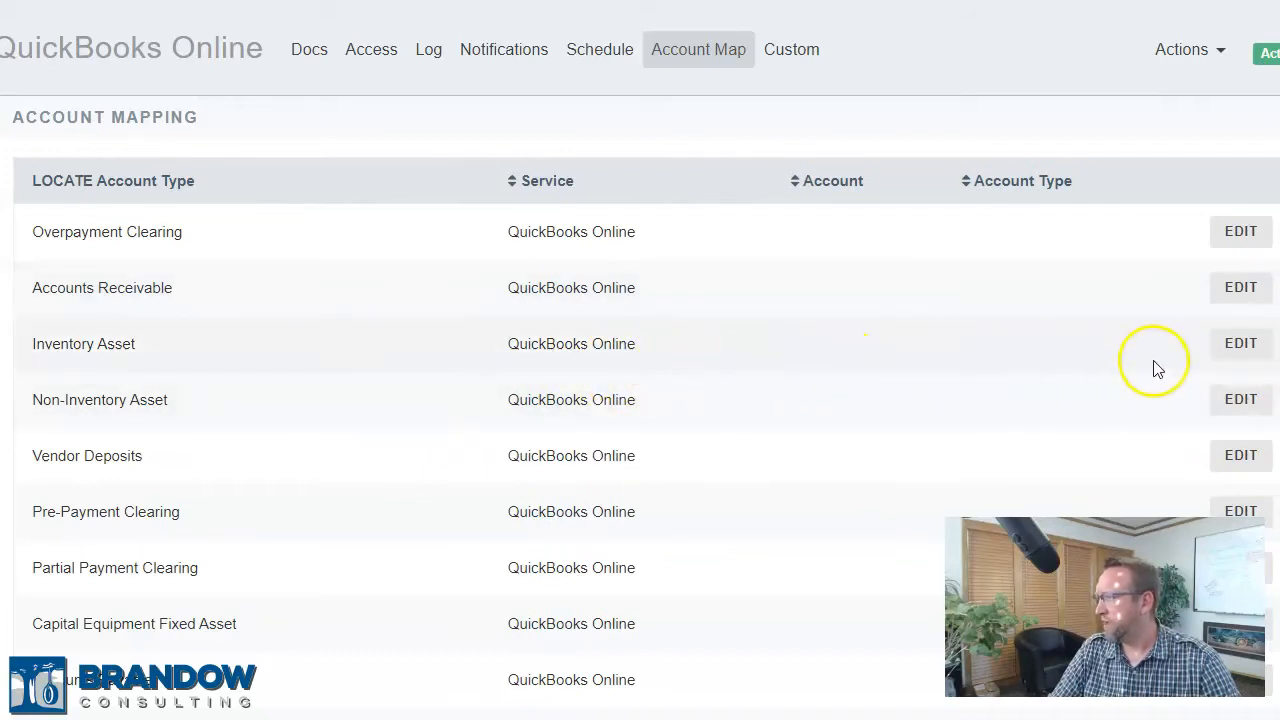
# Map the Inventory Asset account type to the QuickBooks Inventory Asset account and save the mapping
pyautogui.click(1228, 346)
pyautogui.click(756, 357)
pyautogui.click(698, 400)
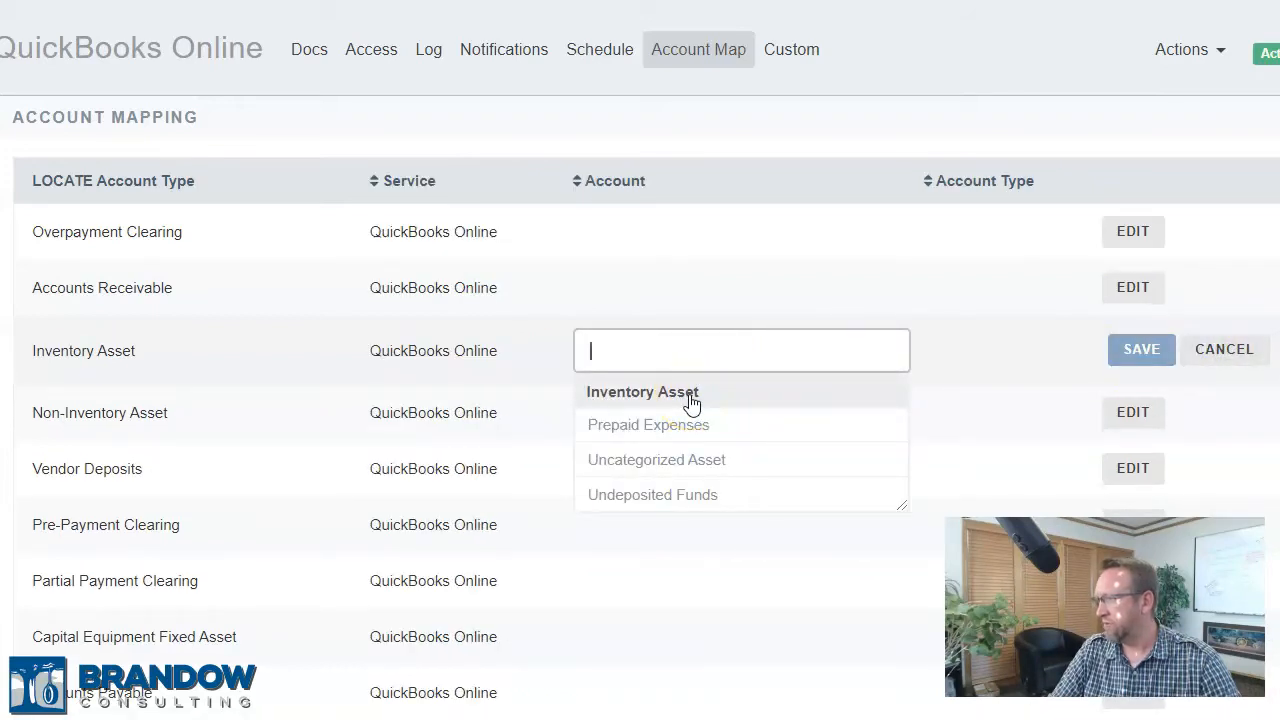
pyautogui.click(691, 400)
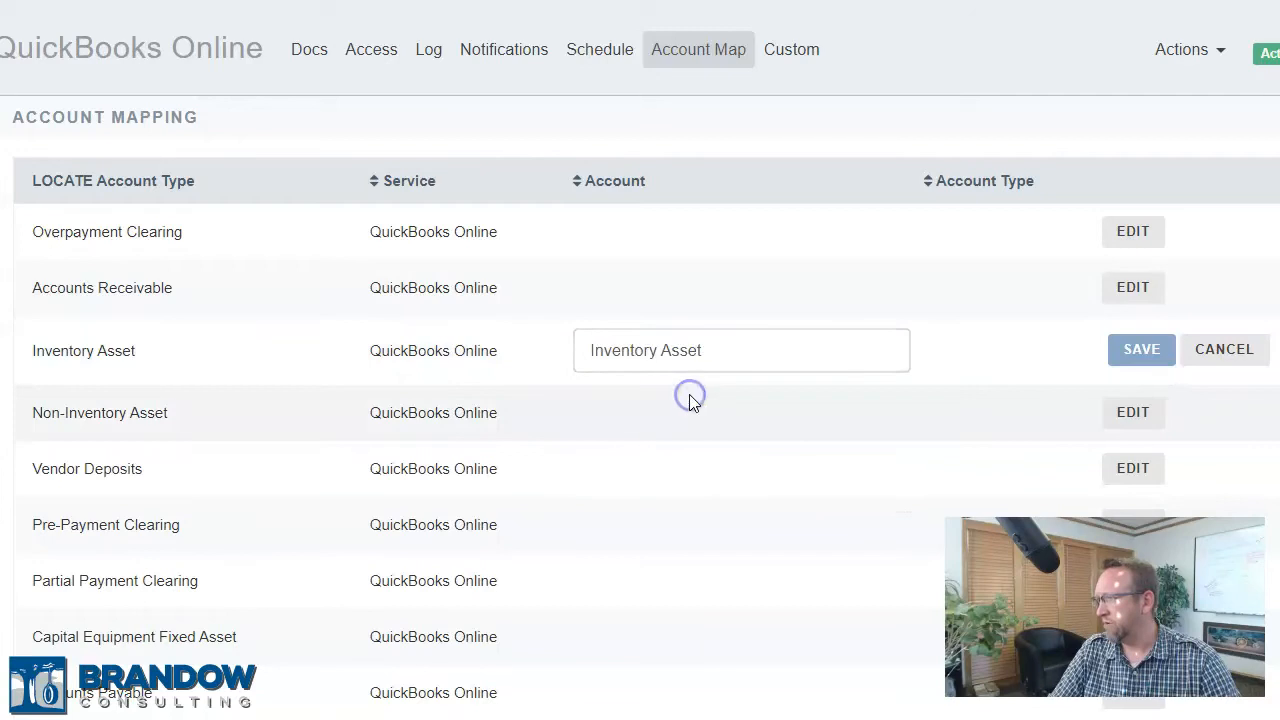
pyautogui.click(1140, 354)
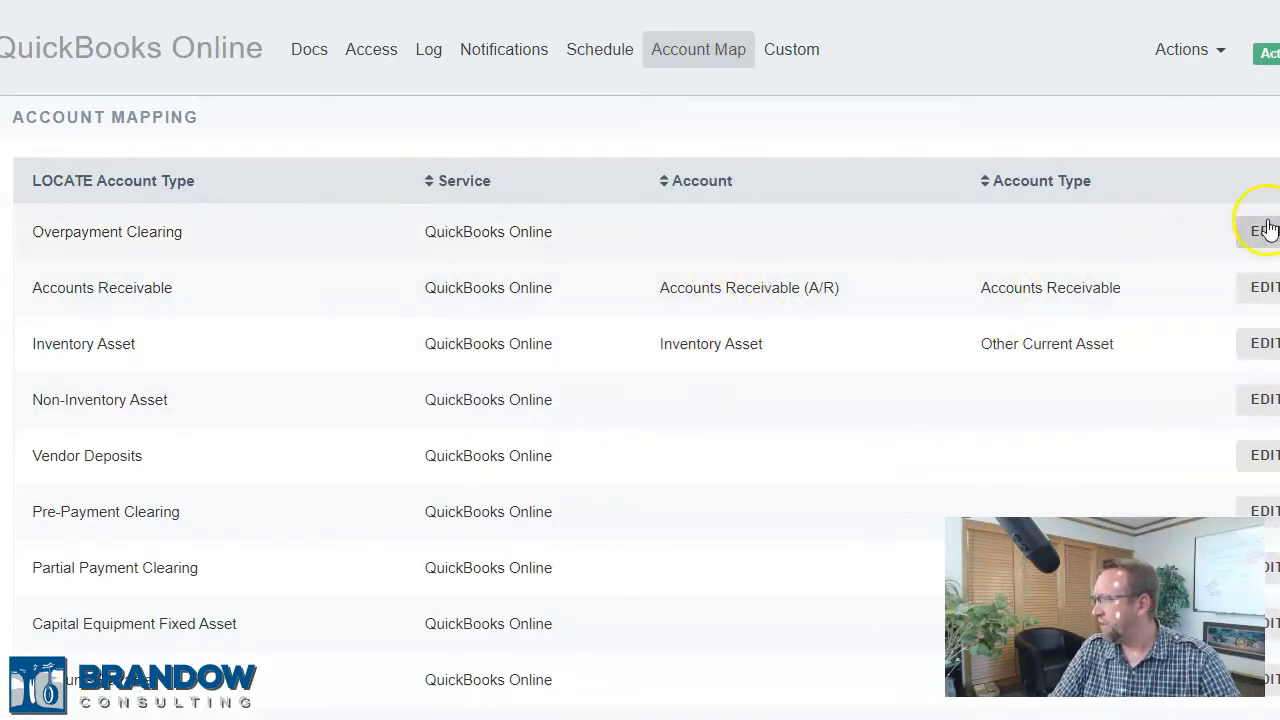
# Map the Accounts Payable account type to Accounts Payable (A/P) and save the mapping
pyautogui.scroll(-3, 1267, 230)
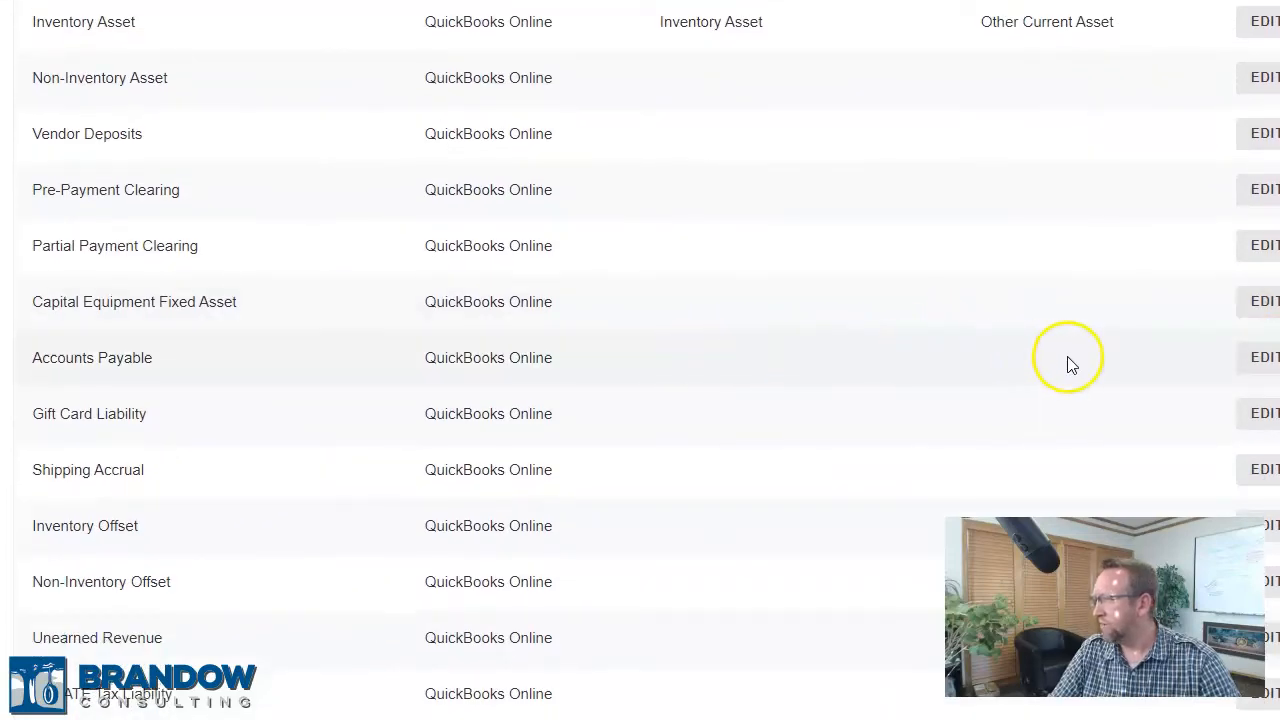
pyautogui.click(1249, 364)
pyautogui.click(714, 364)
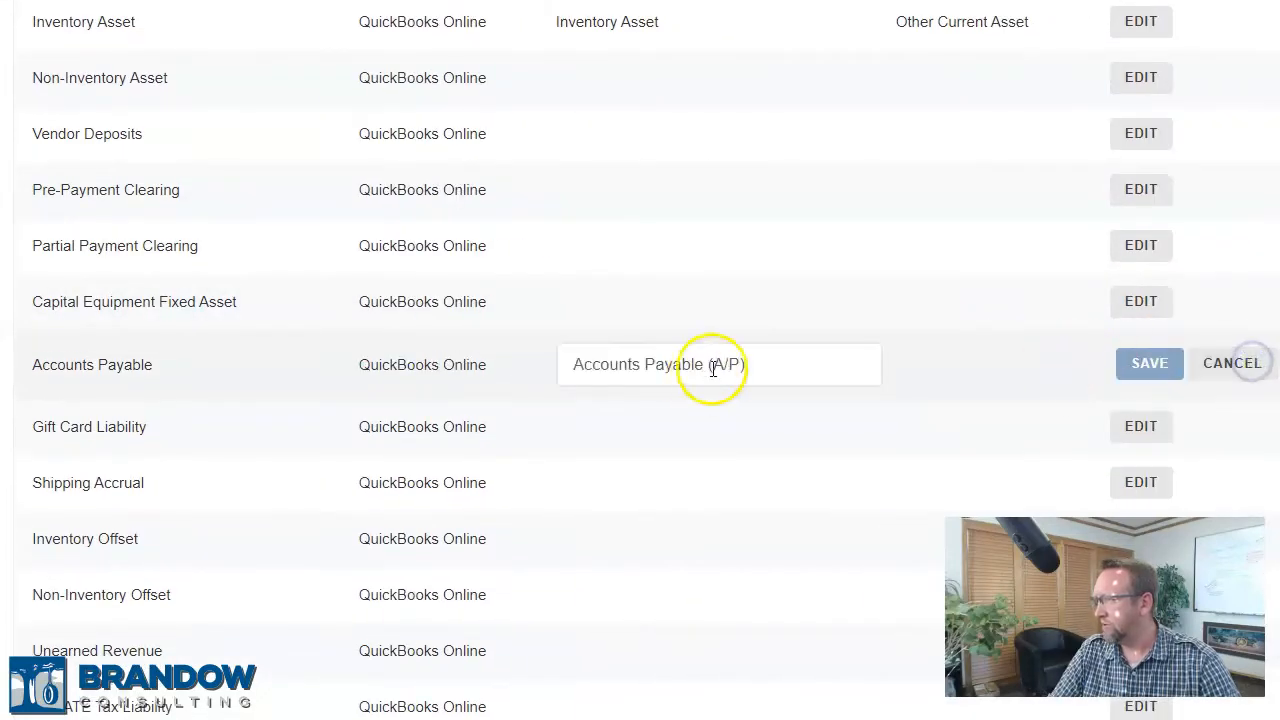
pyautogui.click(1149, 364)
# Map the Non-Inventory Offset account type to the Inventory Offset account and save the mapping
pyautogui.scroll(-2, 1171, 343)
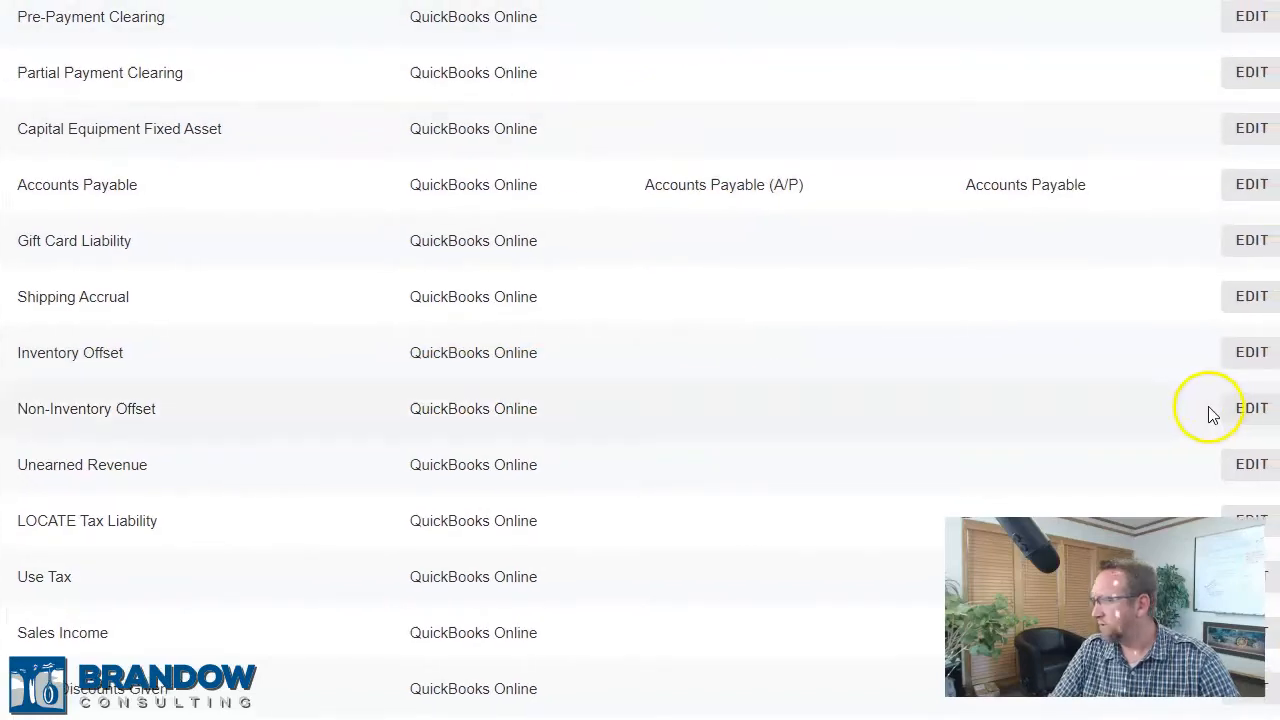
pyautogui.click(1243, 418)
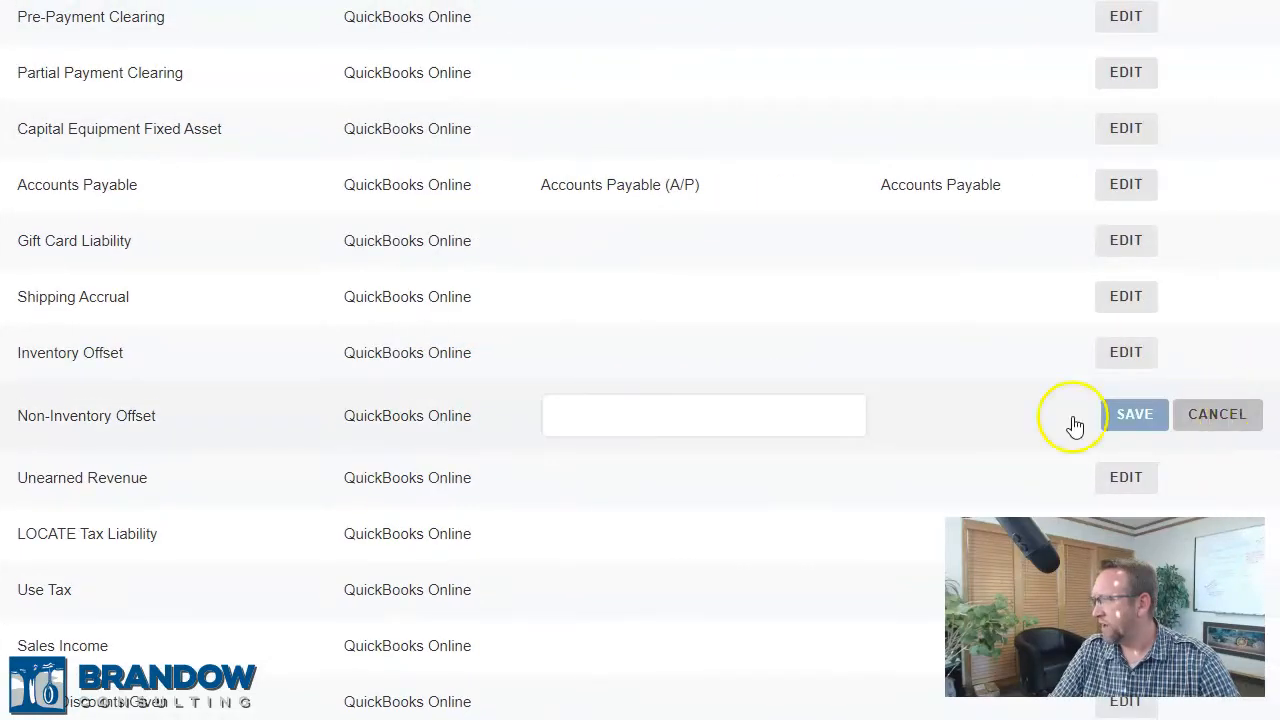
pyautogui.click(705, 421)
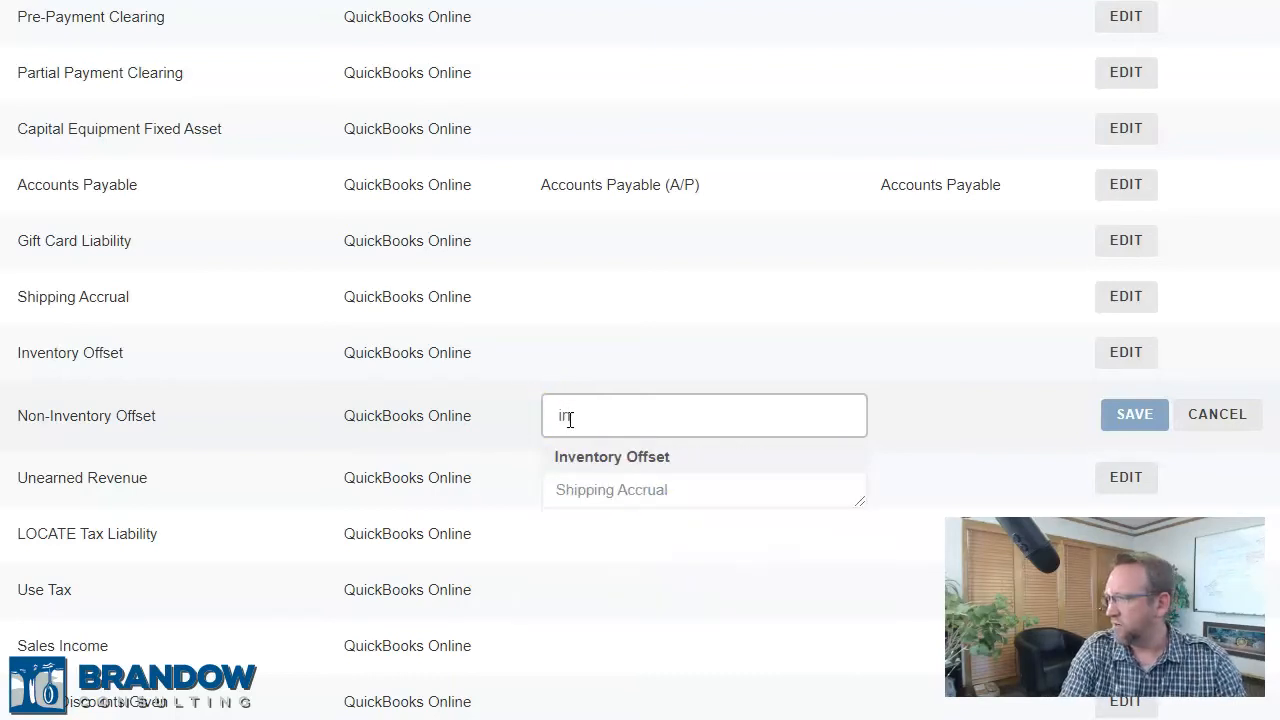
pyautogui.click(596, 460)
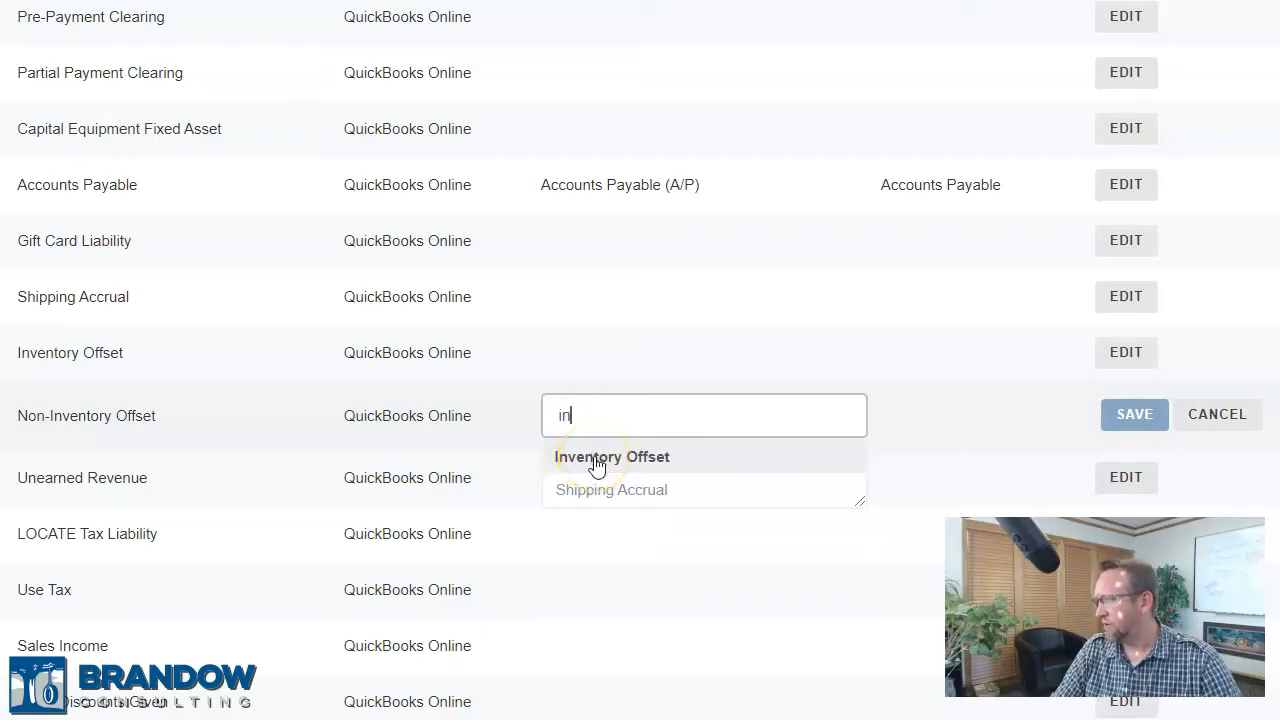
pyautogui.click(596, 460)
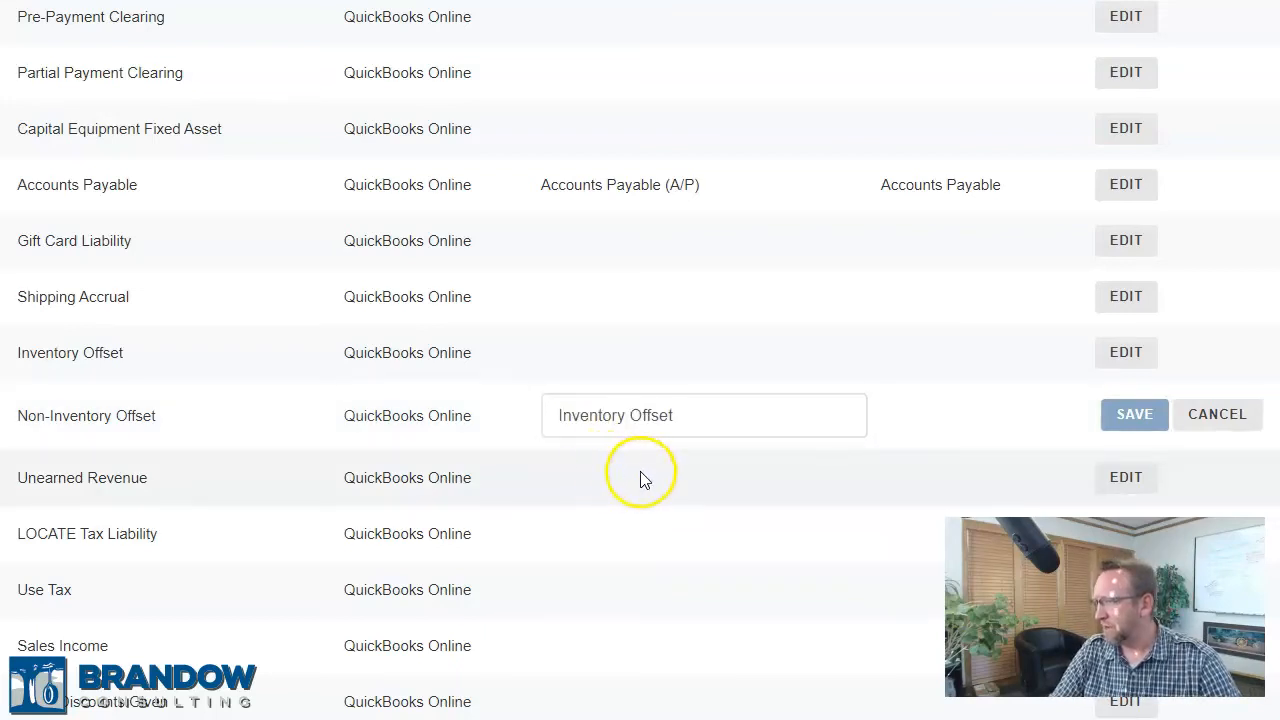
pyautogui.click(1135, 414)
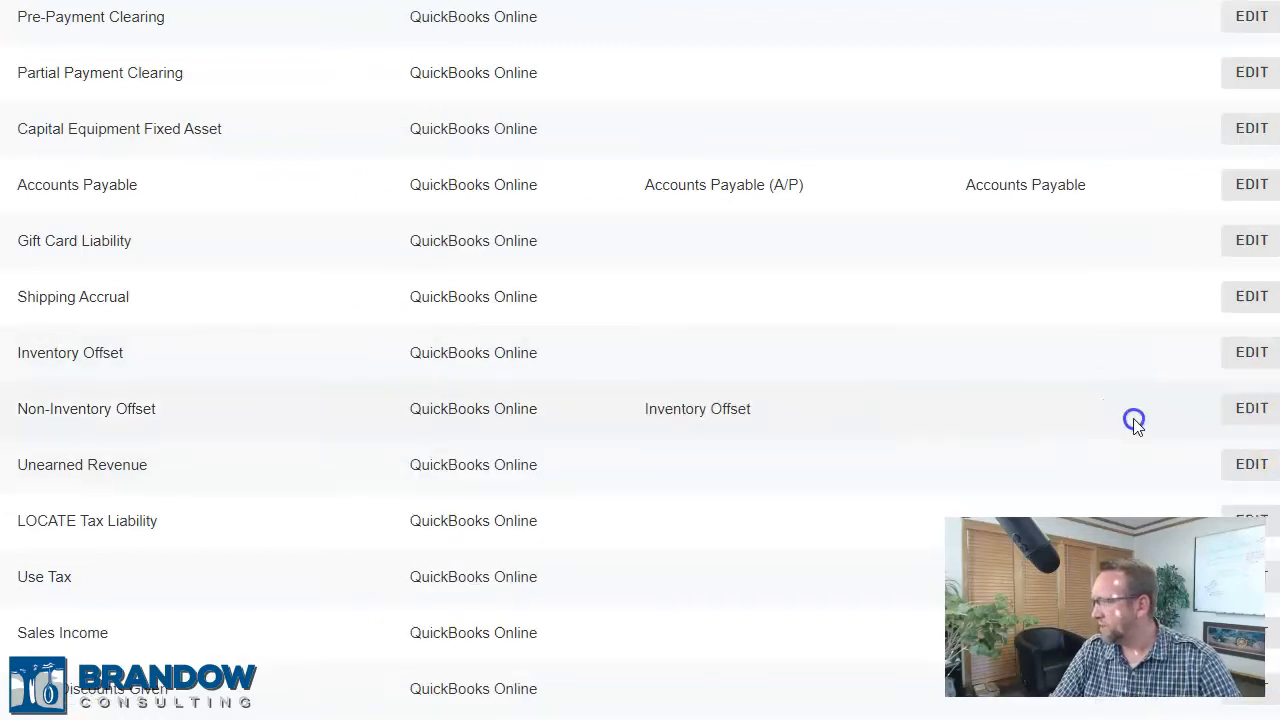
# Map the LOCATE Tax Liability account type to the LOCATE Tax Liability account and save the mapping
pyautogui.scroll(-3, 640, 360)
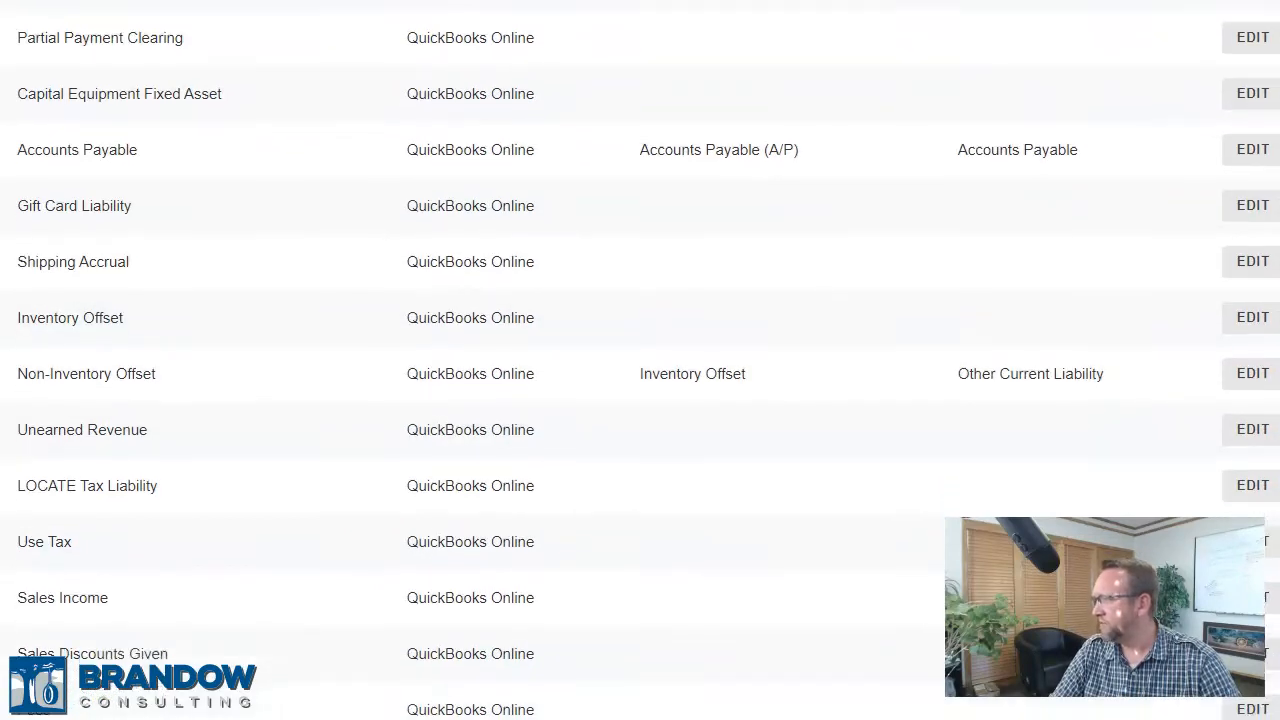
pyautogui.scroll(-1, 249, 174)
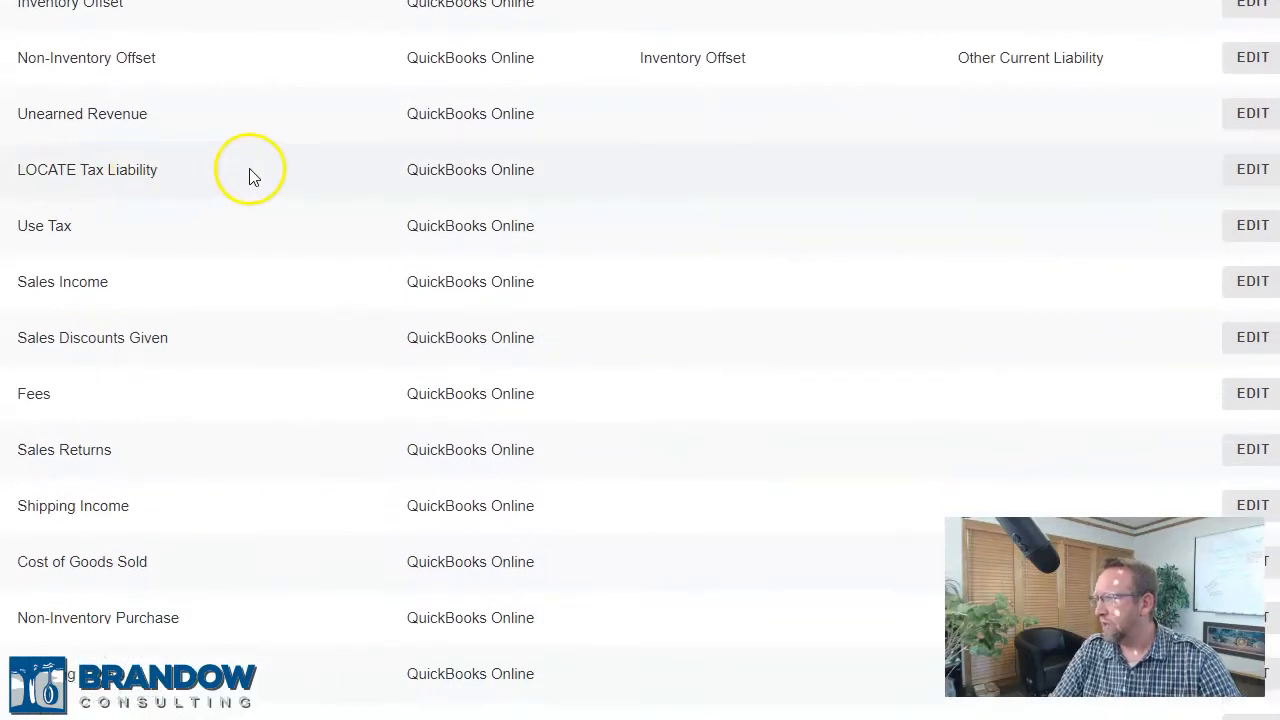
pyautogui.click(1240, 173)
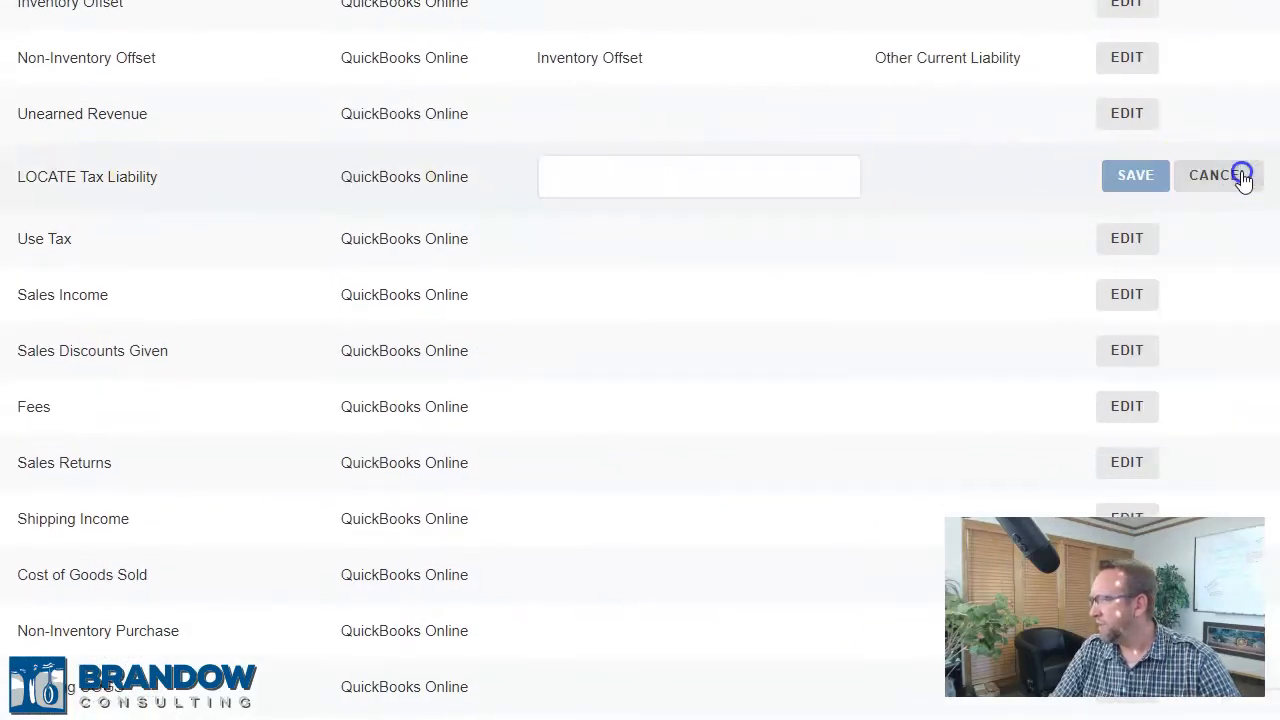
pyautogui.click(718, 177)
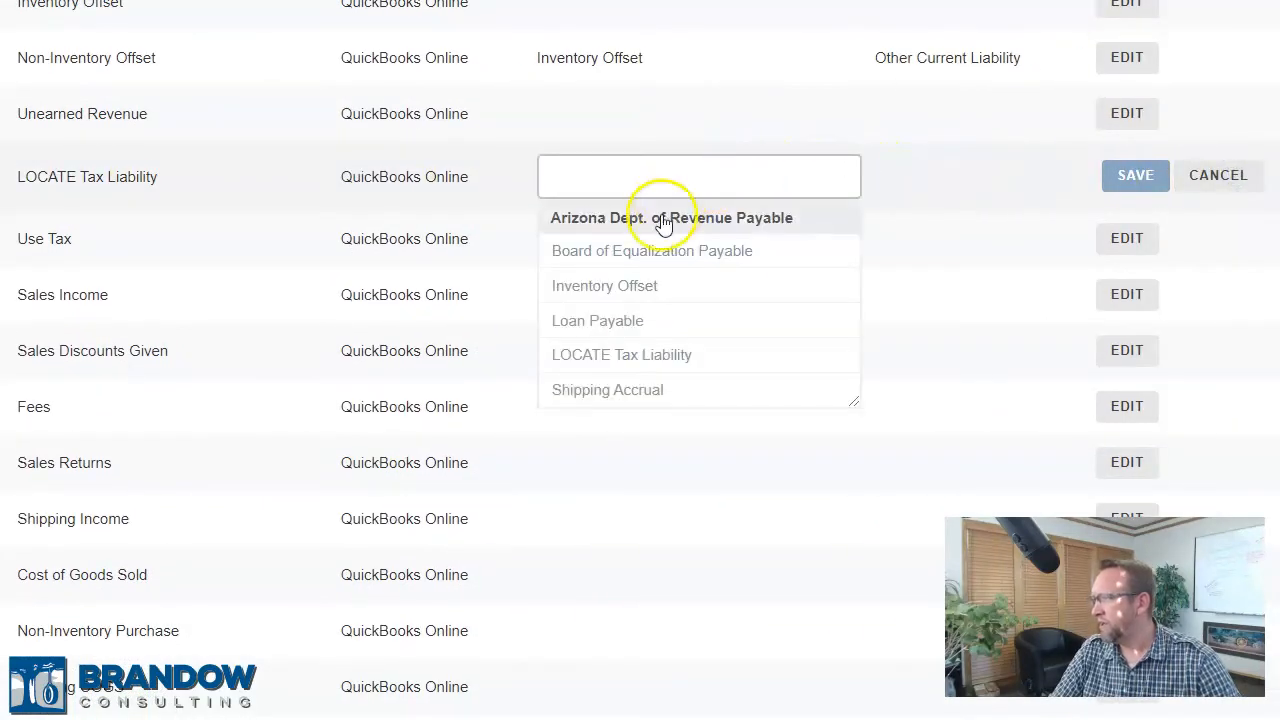
pyautogui.click(616, 358)
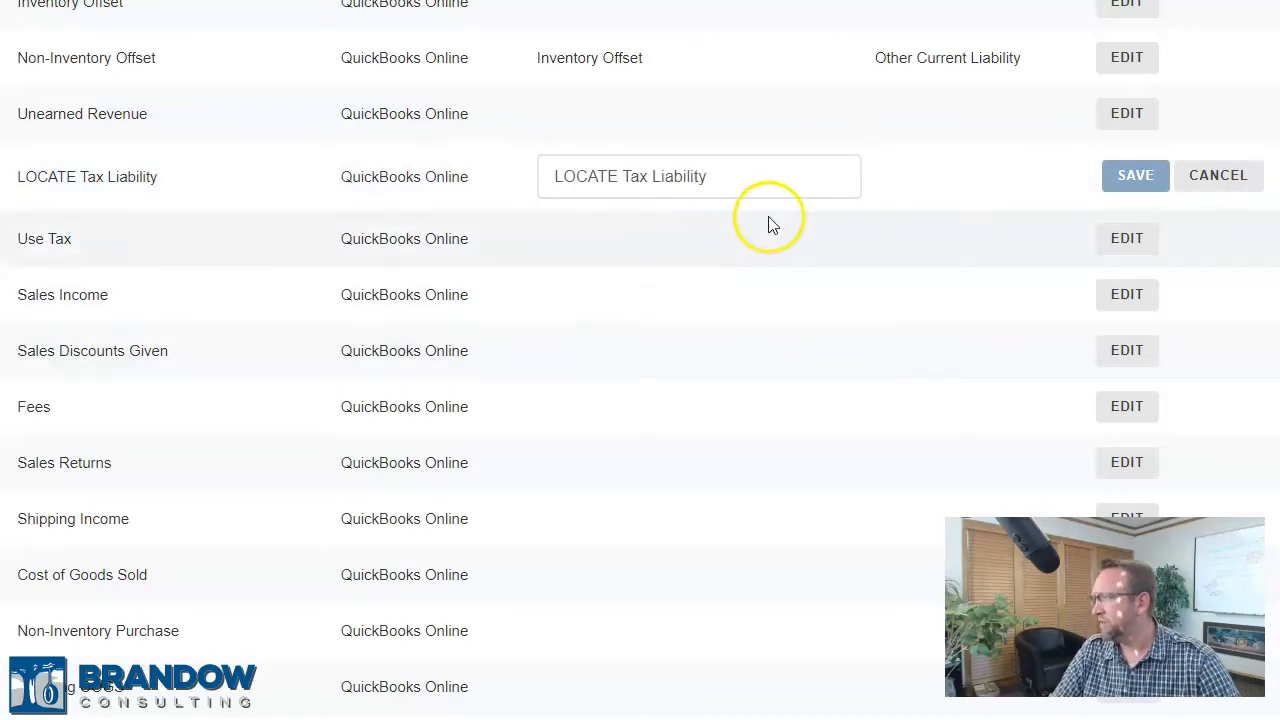
pyautogui.click(1138, 175)
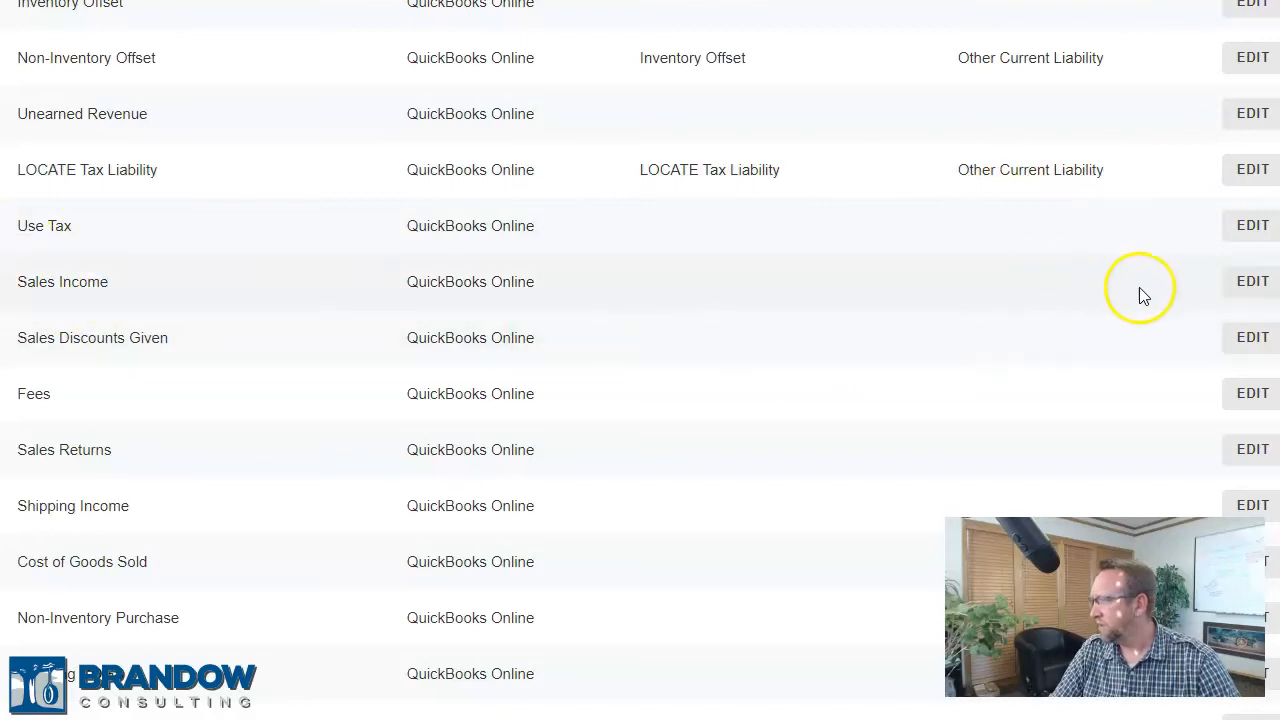
# Map the Sales Income account type to Sales of Product Income and save the mapping
pyautogui.click(1250, 283)
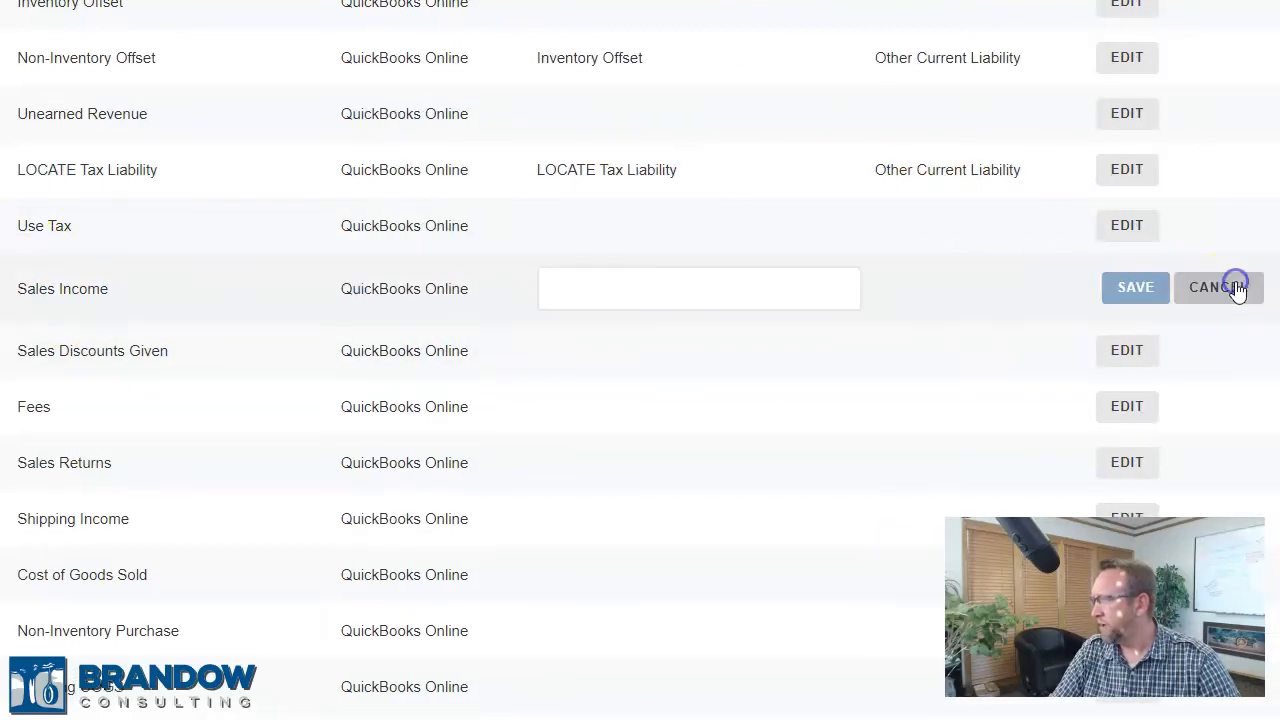
pyautogui.click(721, 296)
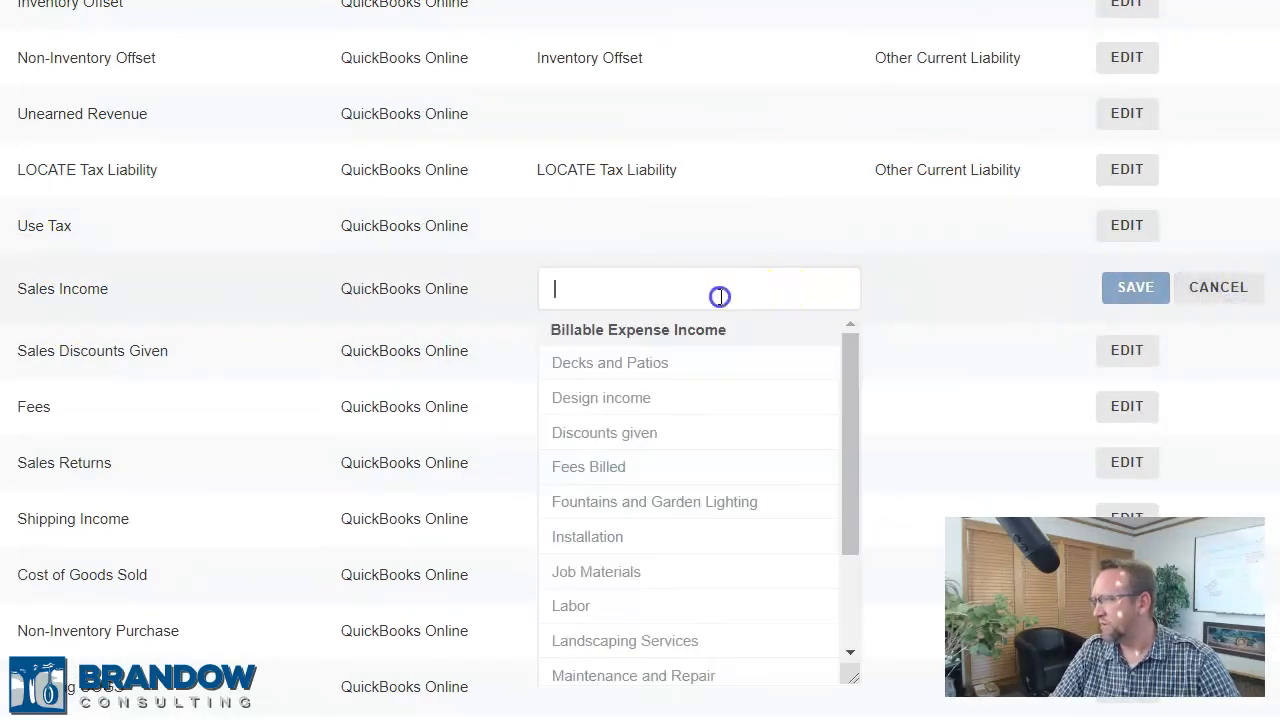
pyautogui.write('sa')
pyautogui.click(697, 331)
pyautogui.click(1110, 294)
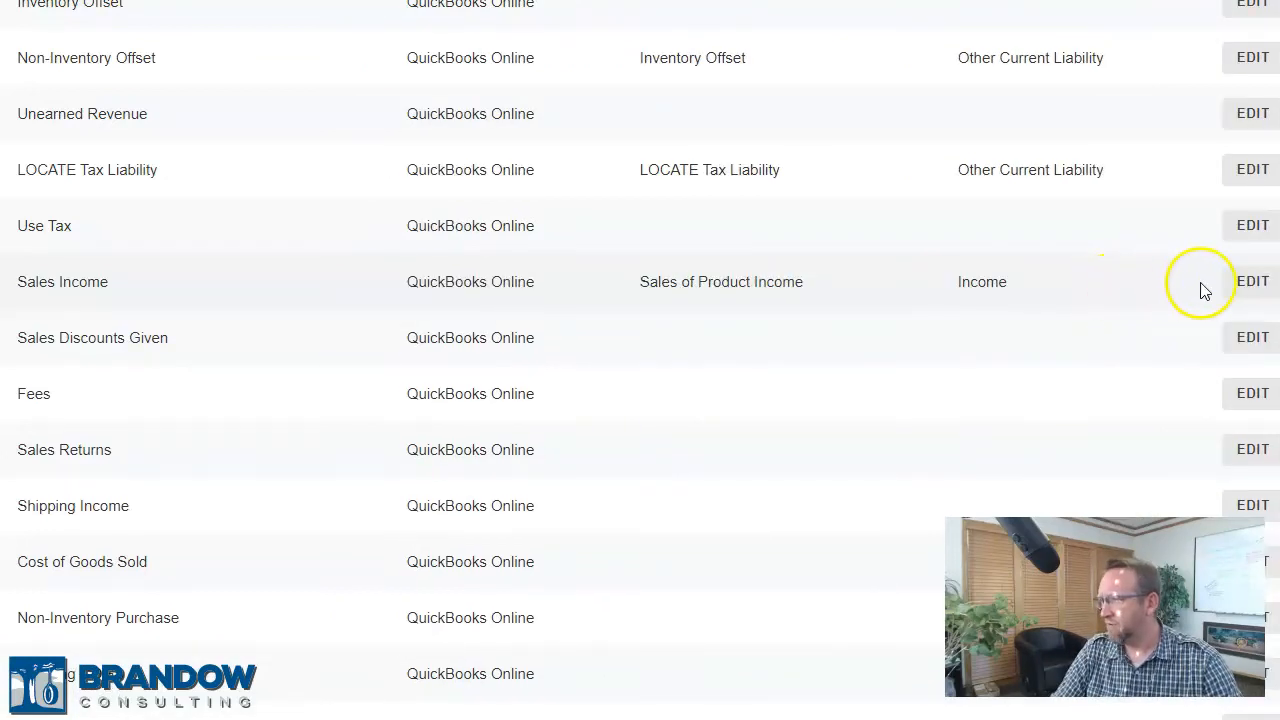
# Map the Cost of Goods Sold account type to the Cost of Goods Sold account and save the mapping
pyautogui.scroll(-2, 1203, 290)
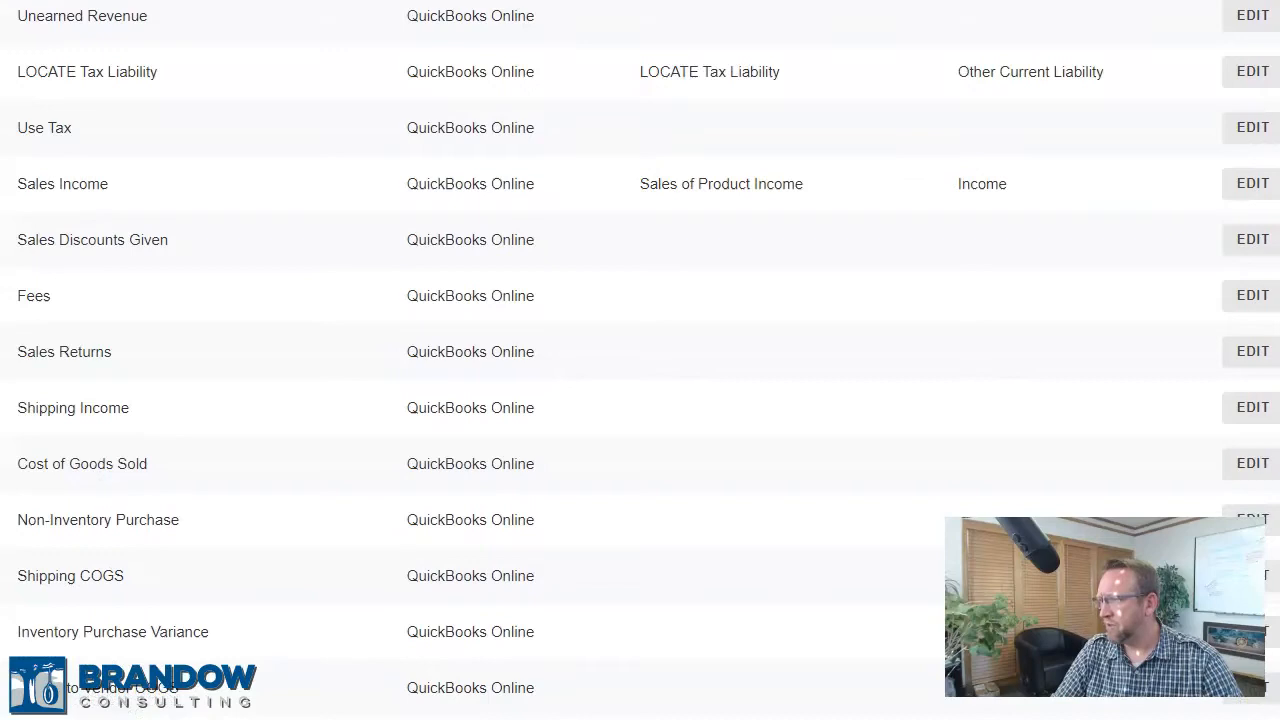
pyautogui.scroll(-3, 640, 360)
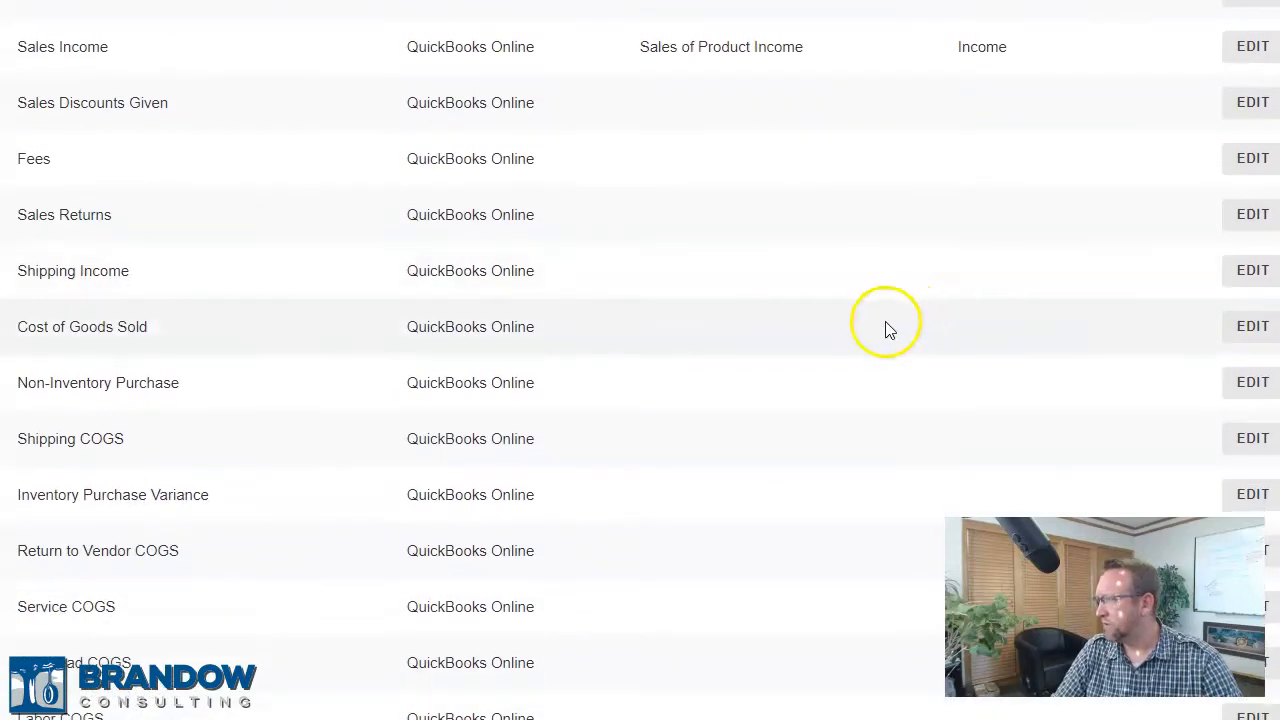
pyautogui.click(1243, 330)
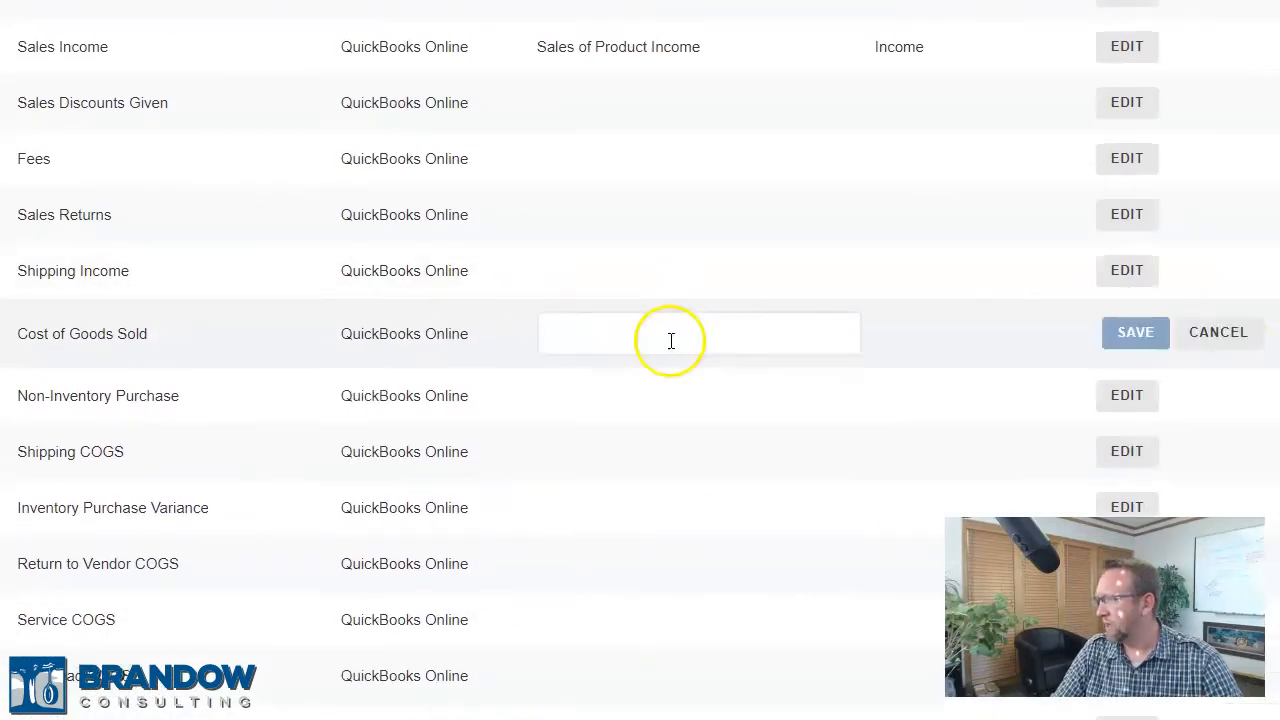
pyautogui.click(670, 341)
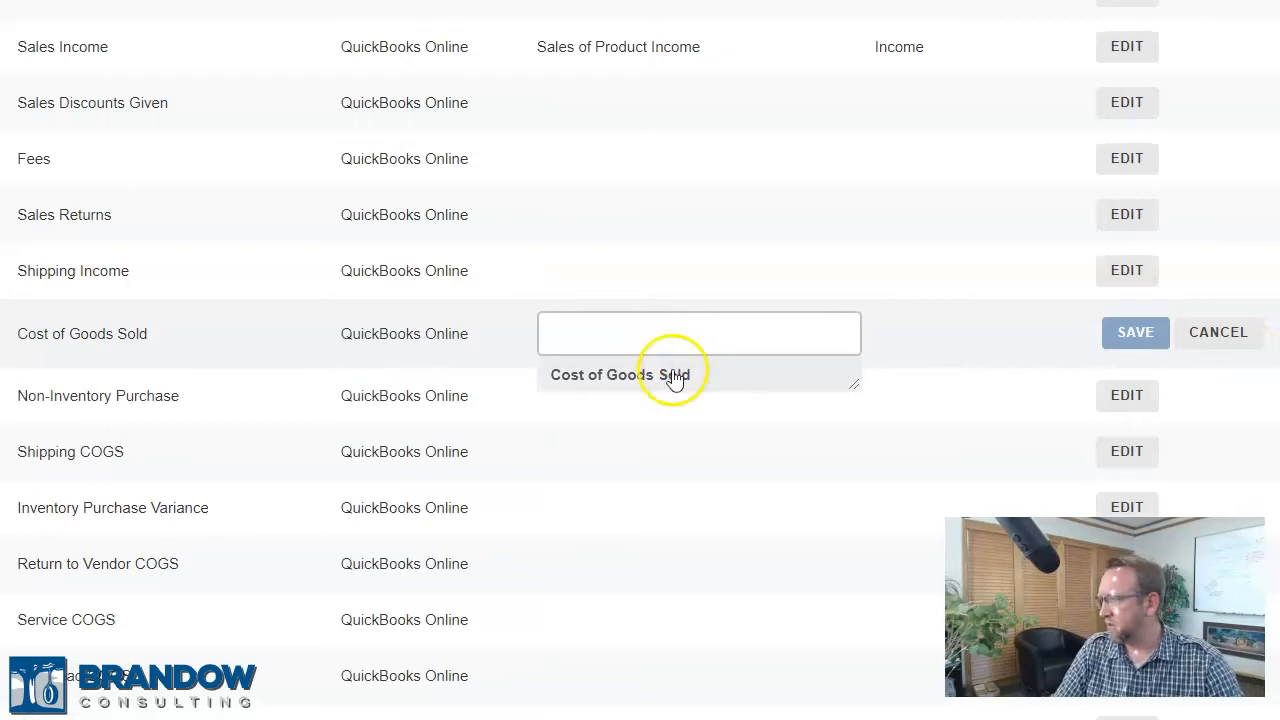
pyautogui.click(675, 378)
pyautogui.click(1128, 332)
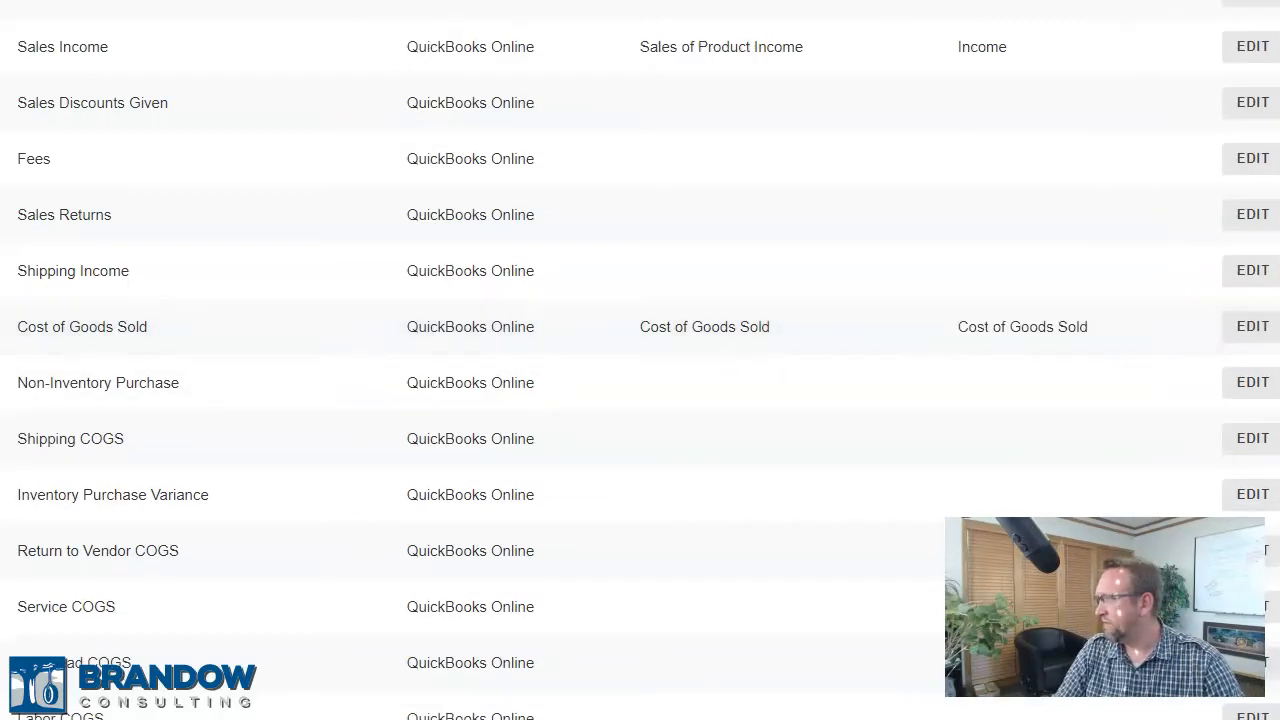
# Map the Inventory Adjustment account type to the Inventory Adjustment account and save the mapping
pyautogui.scroll(-3, 640, 360)
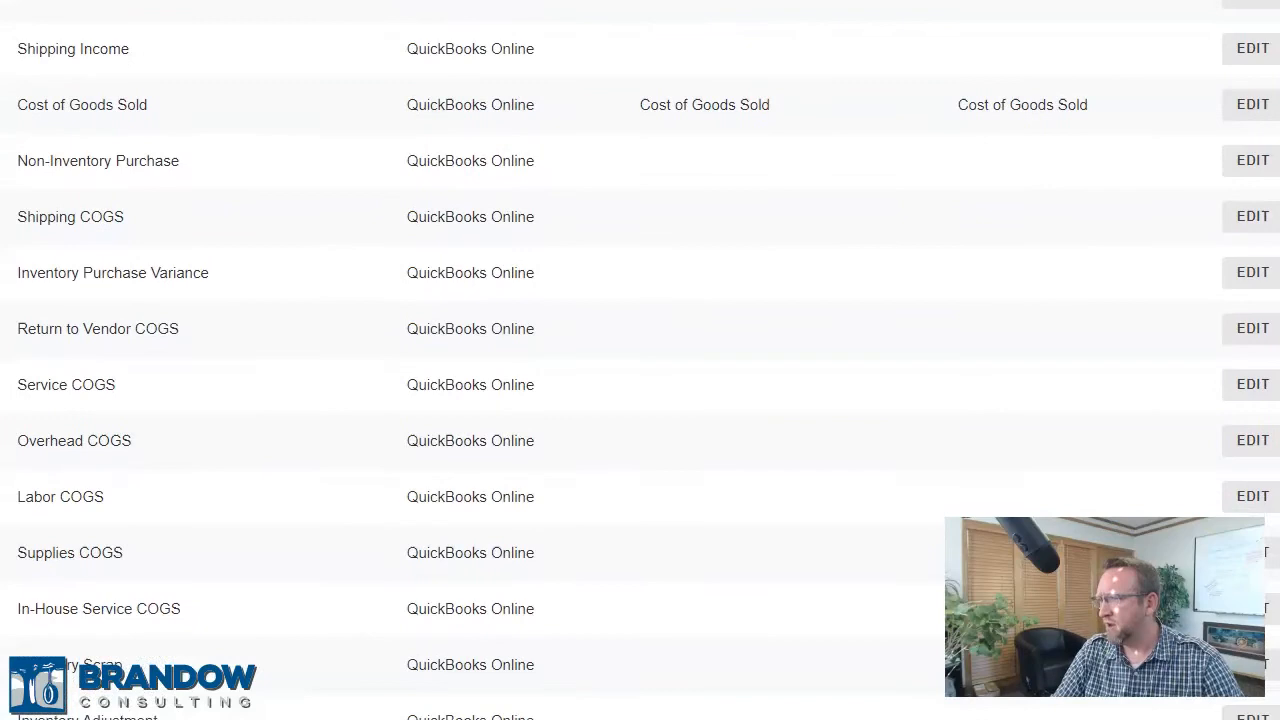
pyautogui.scroll(-2, 640, 360)
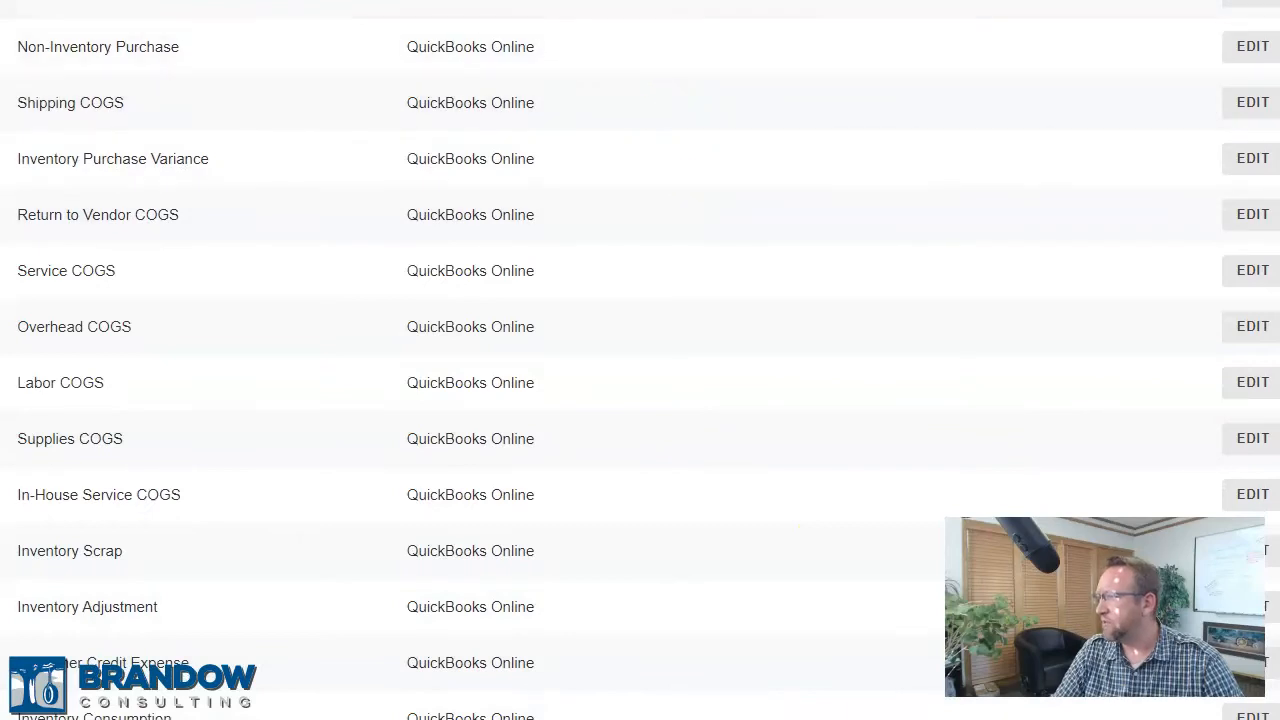
pyautogui.scroll(-1, 640, 360)
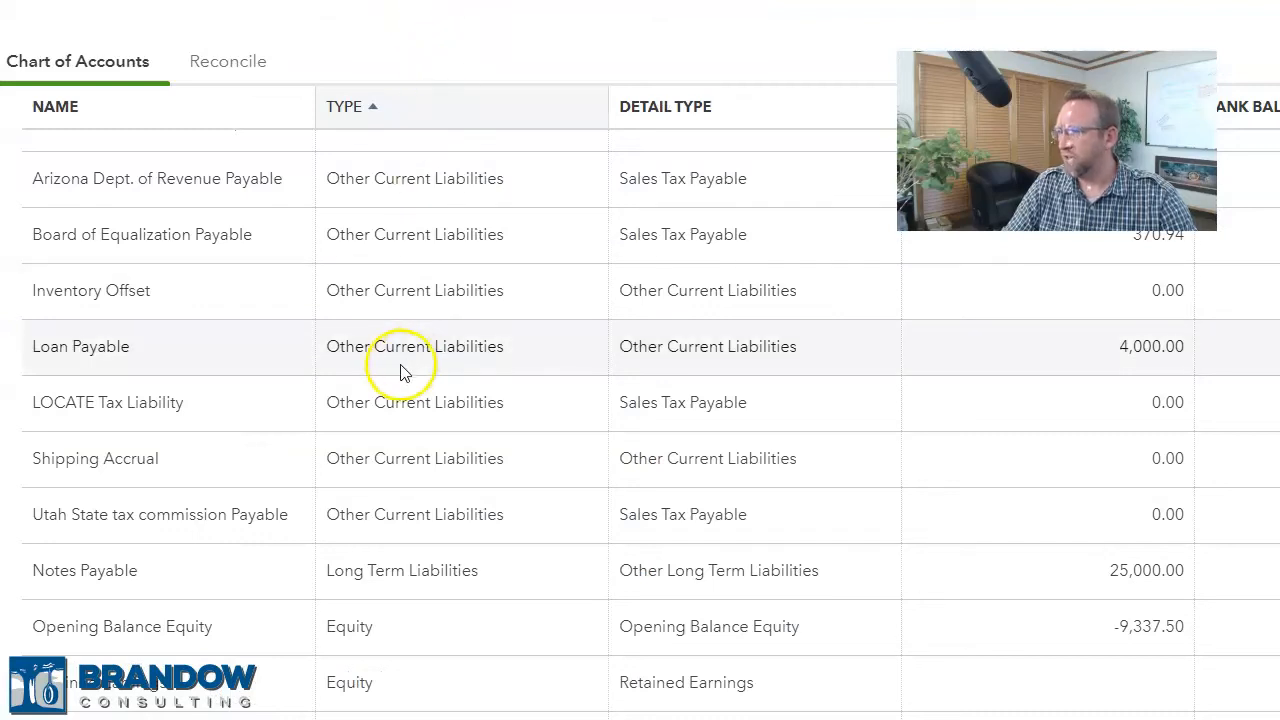
pyautogui.scroll(-20, 372, 365)
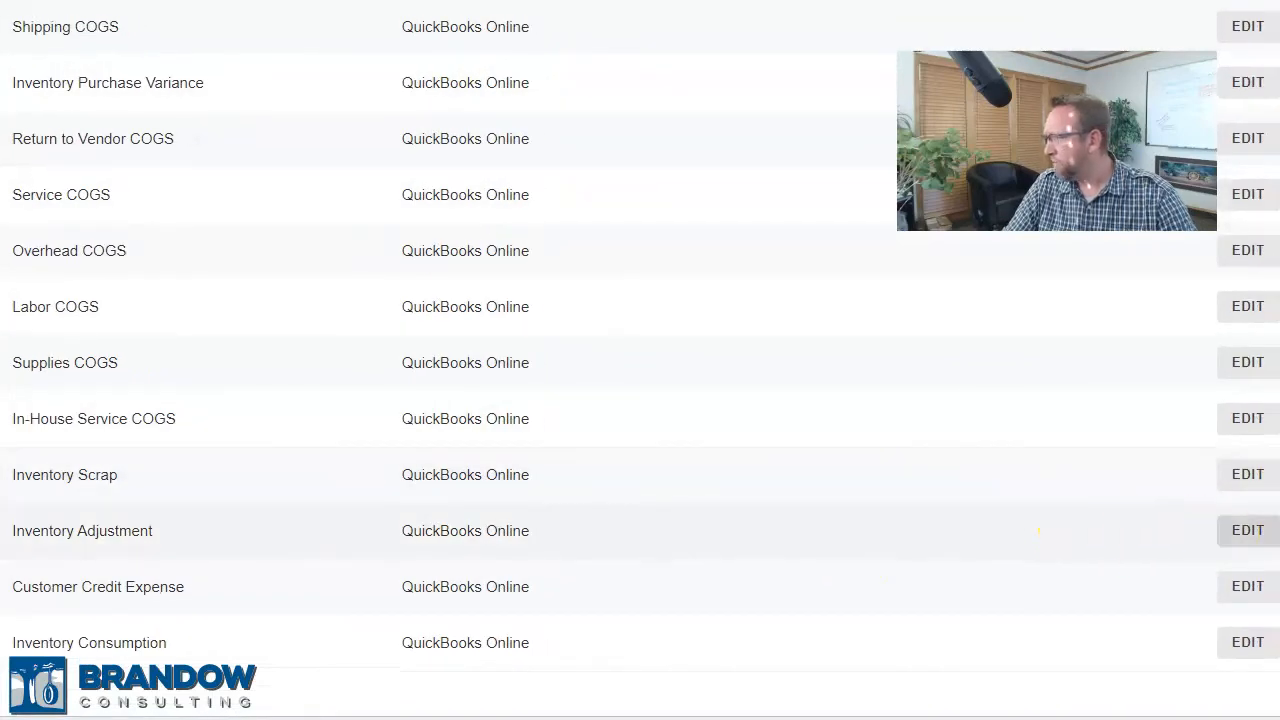
pyautogui.click(1262, 528)
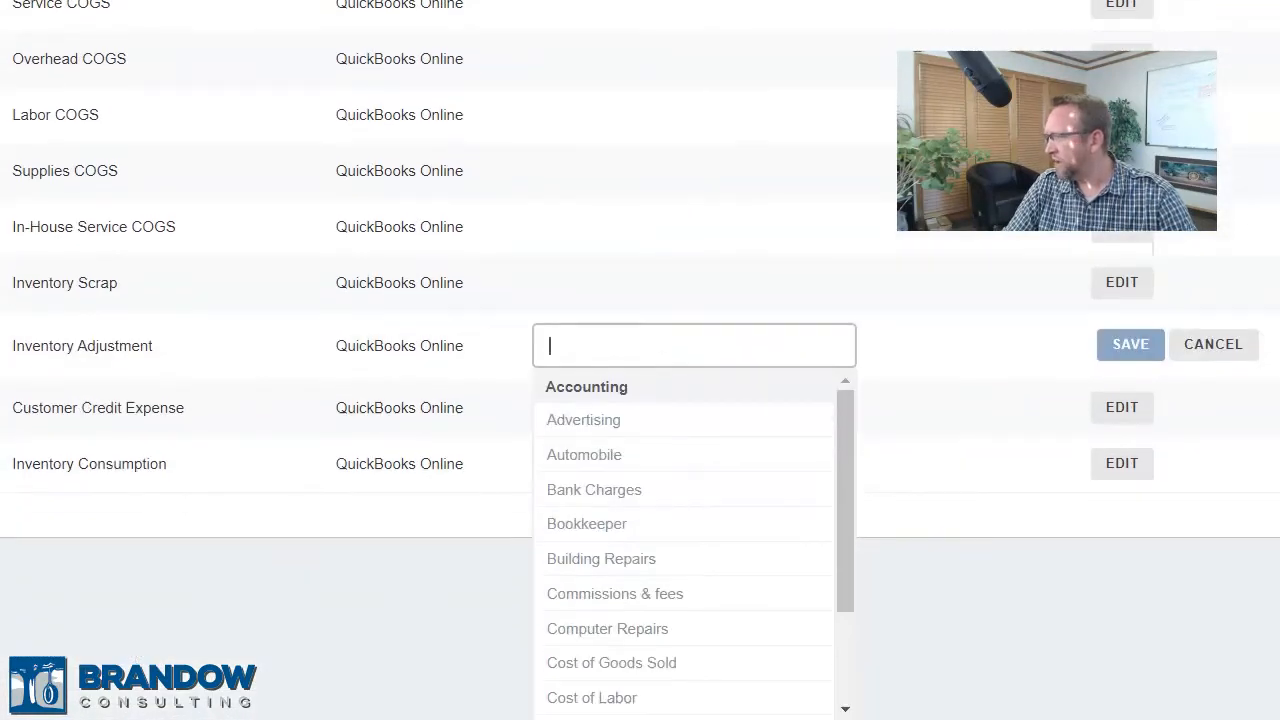
pyautogui.moveTo(848, 508); pyautogui.dragTo(853, 622)
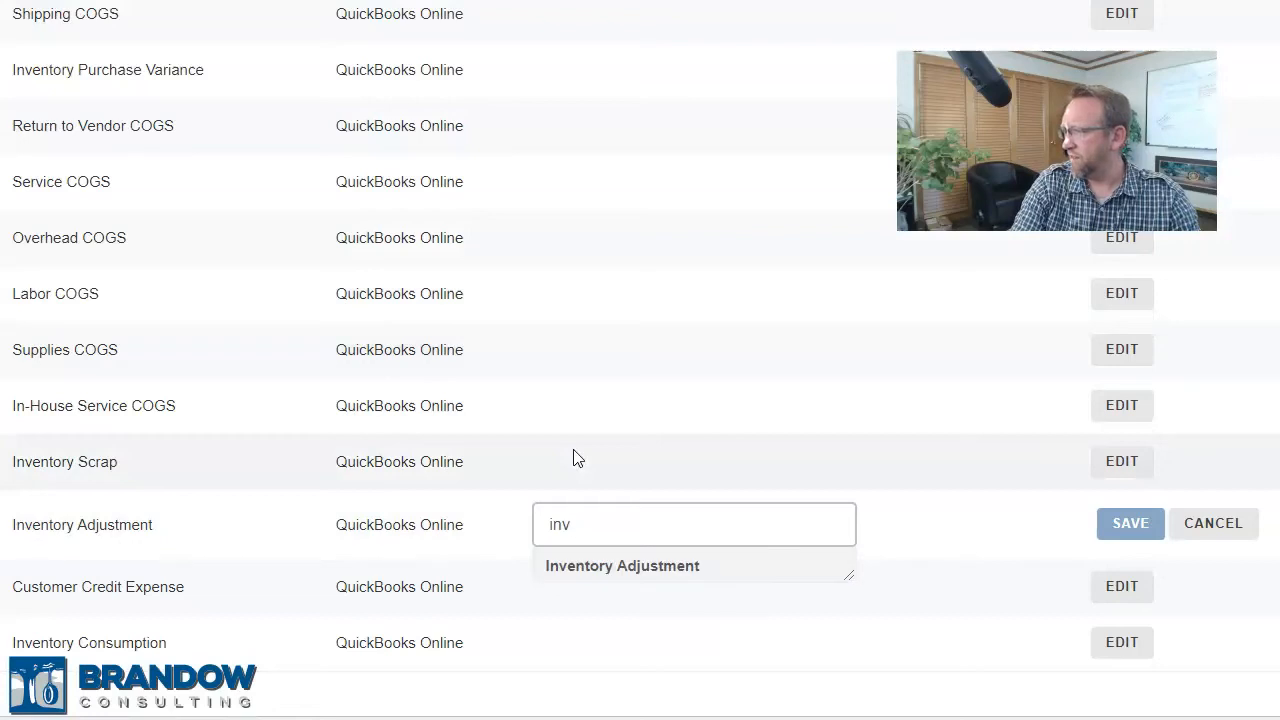
pyautogui.click(590, 568)
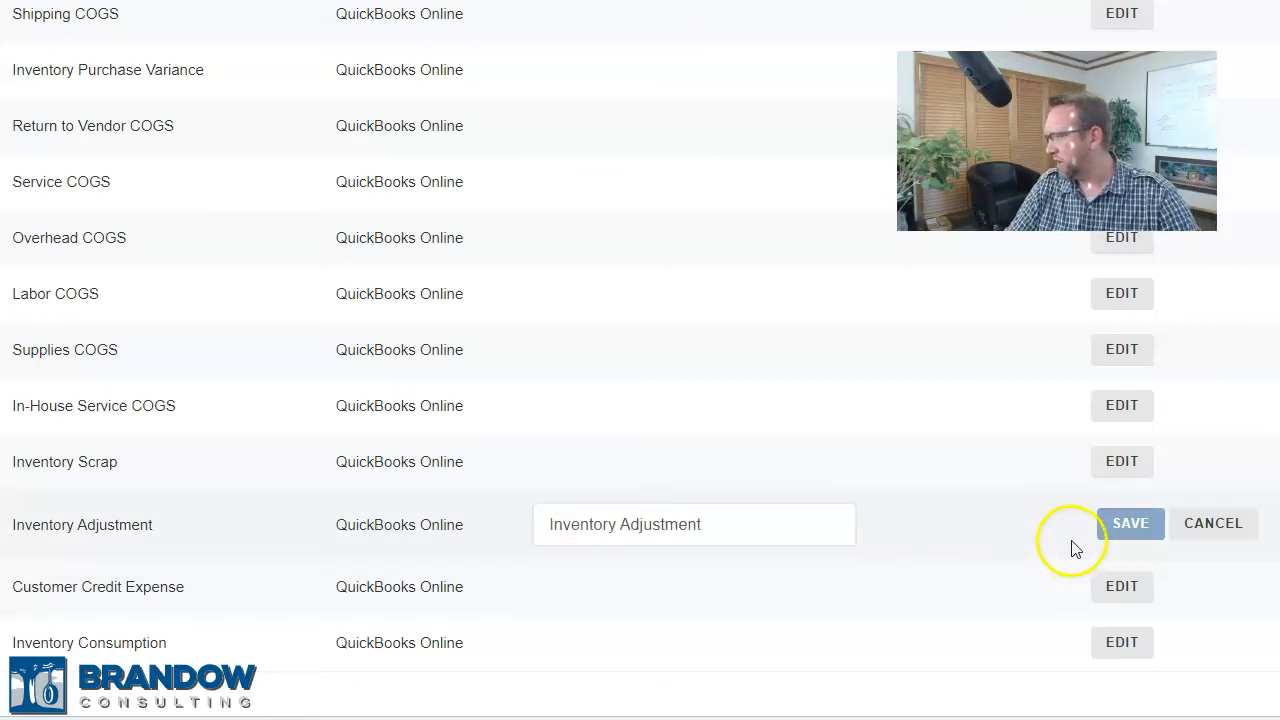
pyautogui.click(1125, 524)
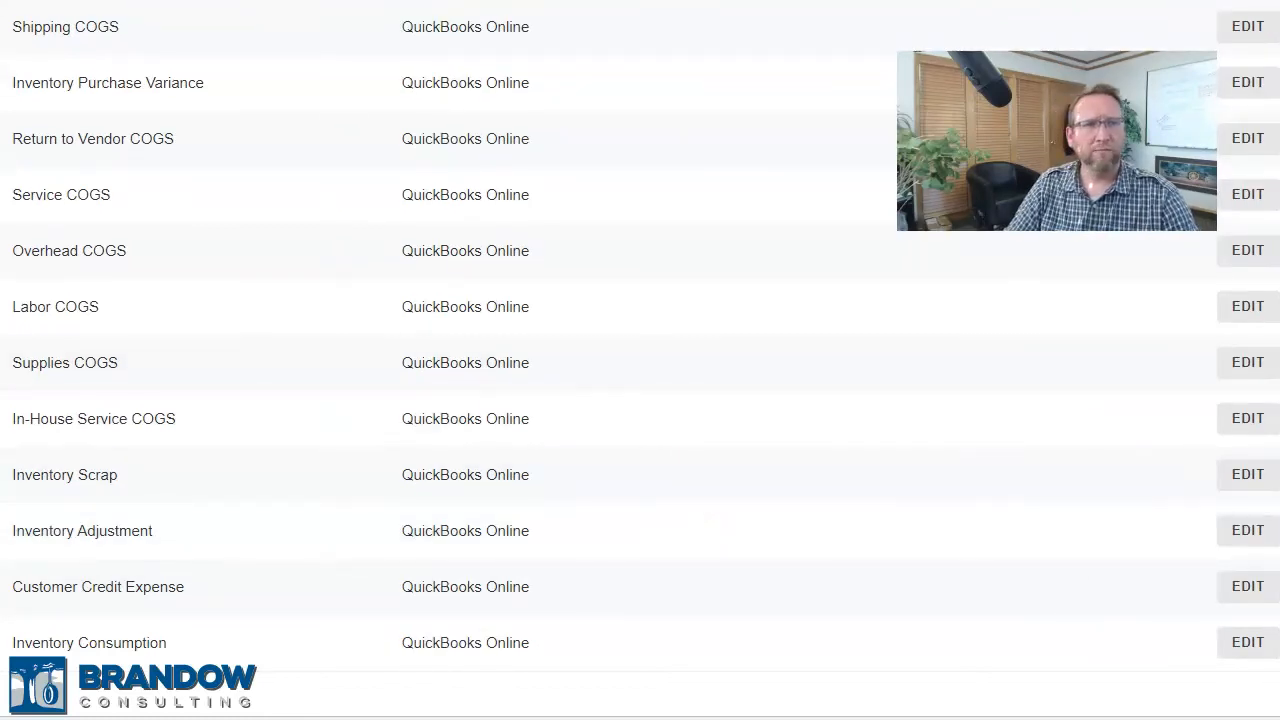